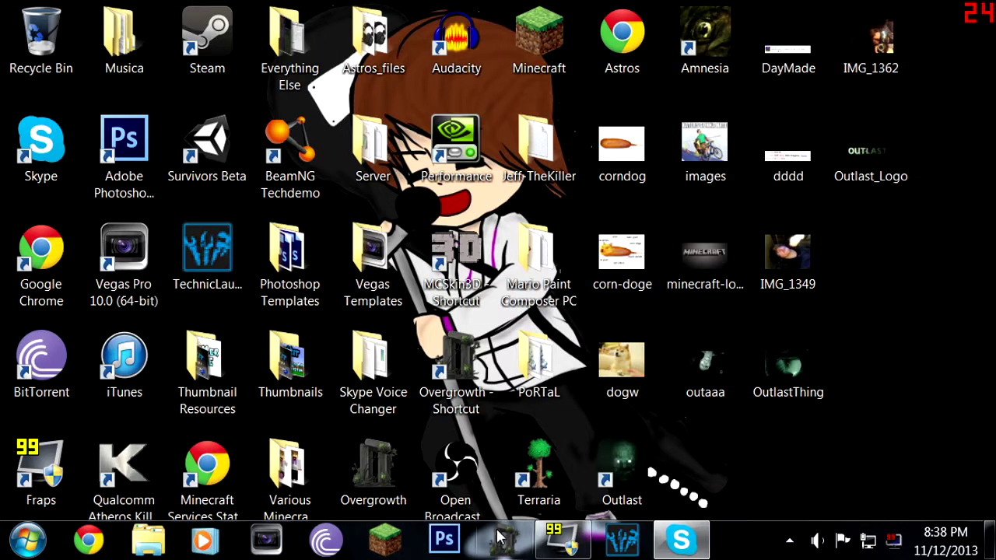
Open Photoshop and start a new document named Outlast Thumbnail
click(443, 538)
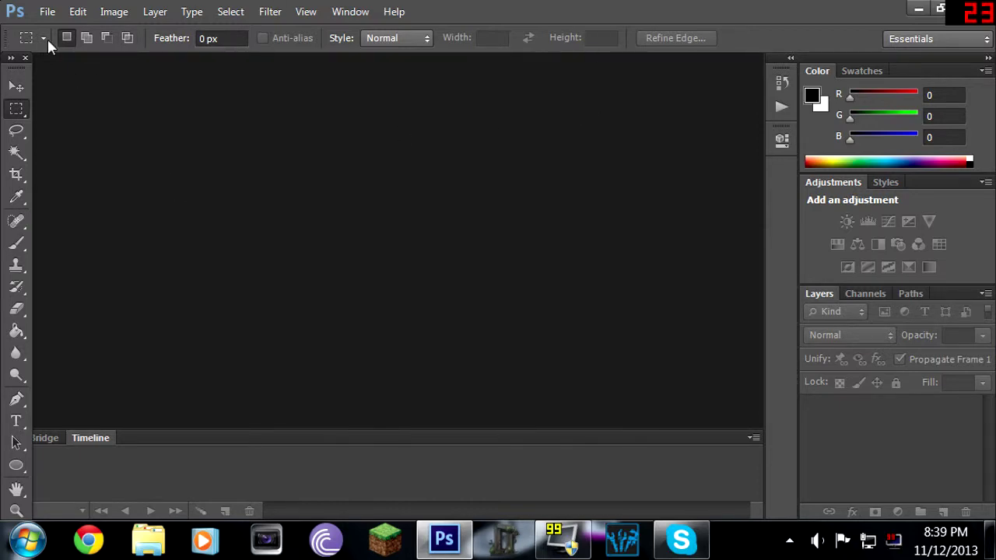
click(49, 14)
click(92, 32)
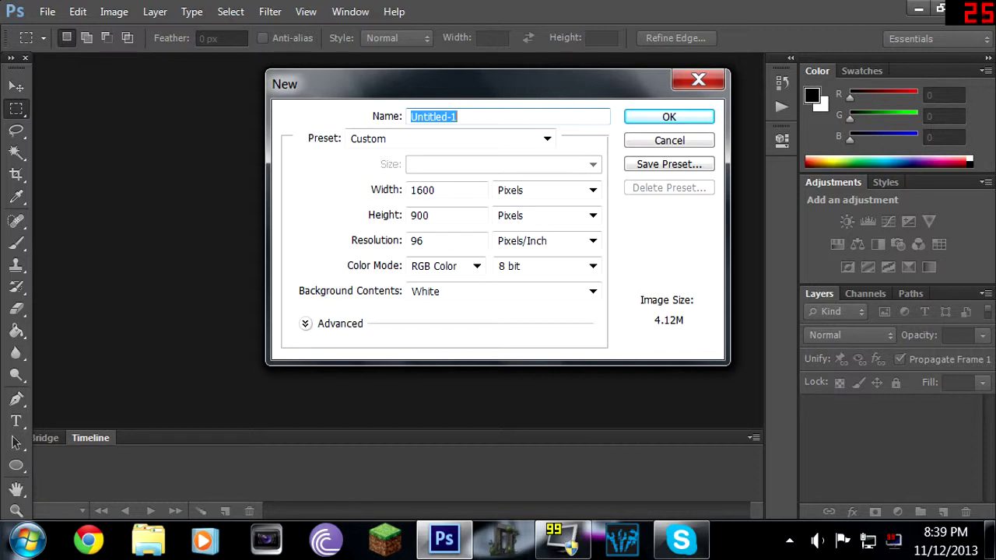
key(BackSpace)
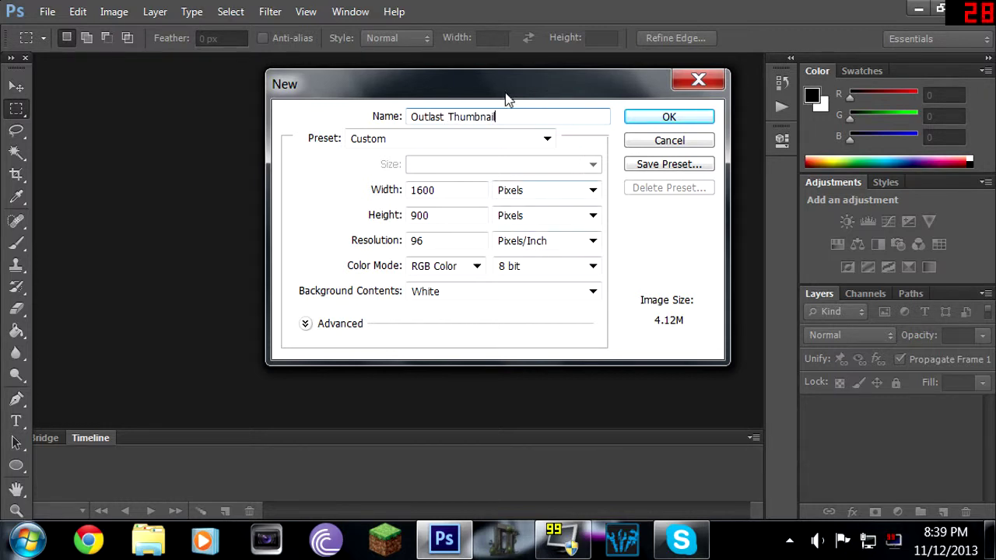
Create the document at 1600 by 900 pixels with white background contents
click(573, 192)
click(576, 191)
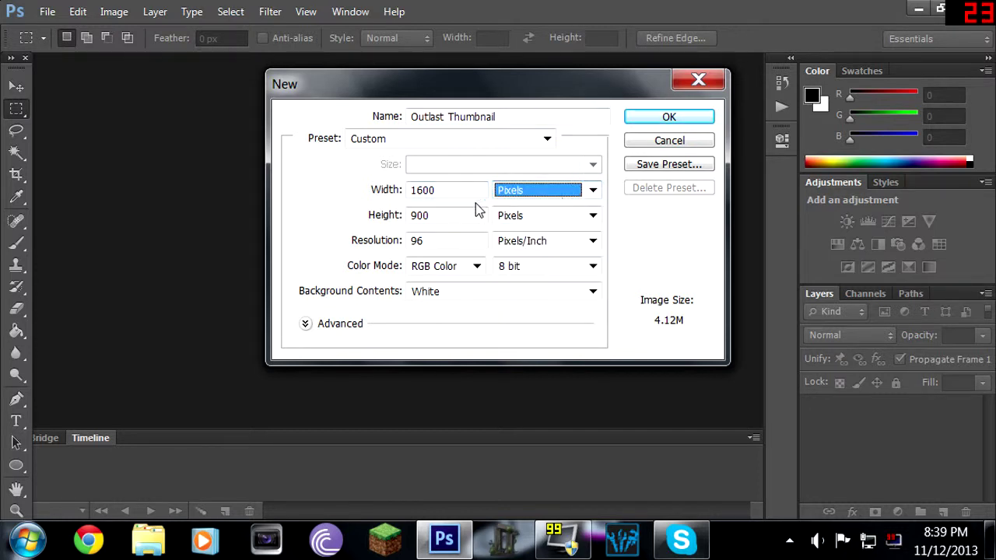
click(430, 215)
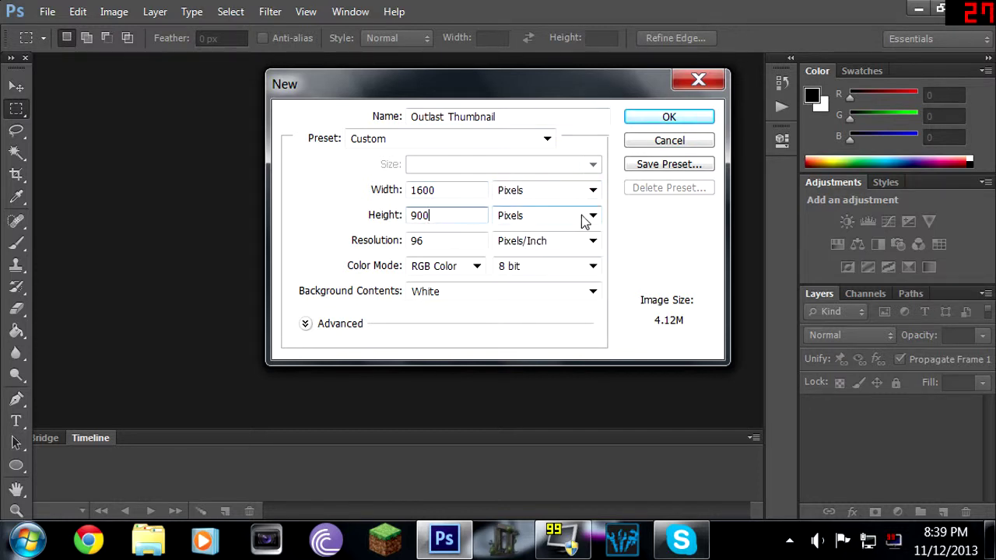
click(436, 291)
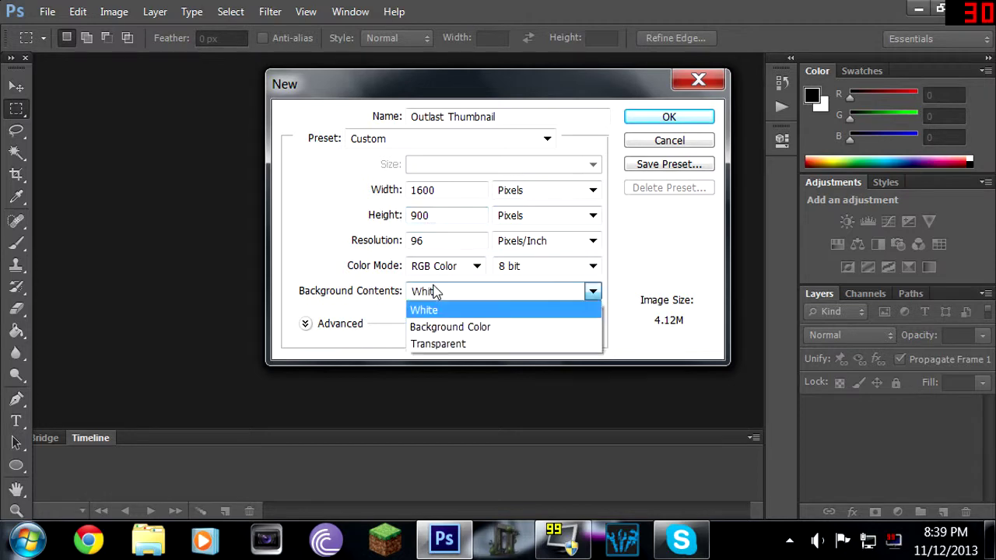
click(456, 290)
click(458, 288)
click(457, 287)
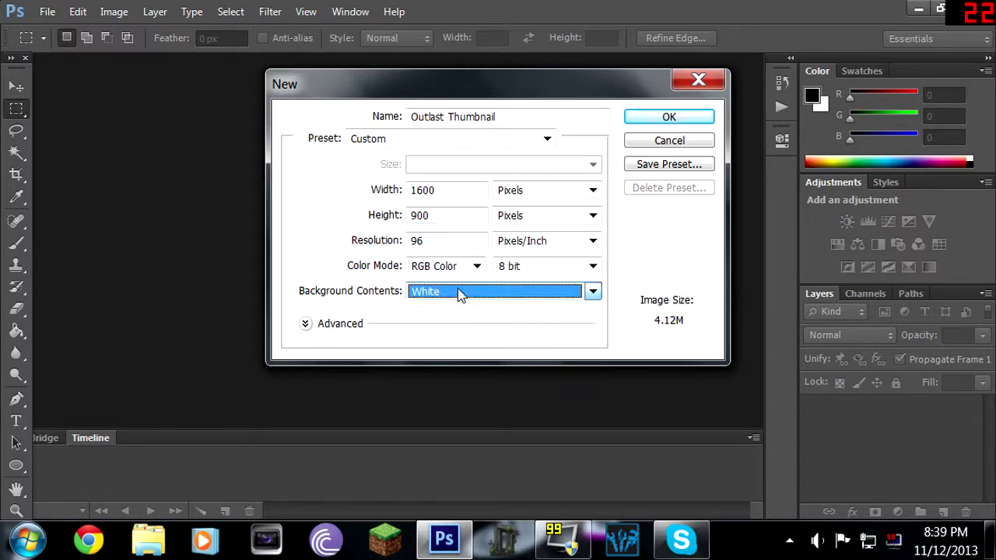
click(648, 121)
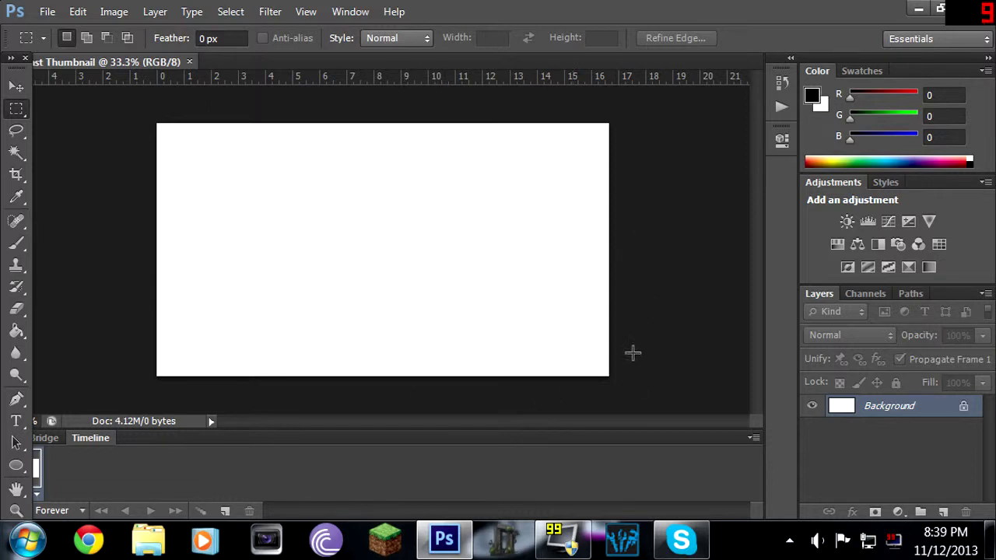
Convert the locked Background into a regular layer with the default settings
double_click(891, 406)
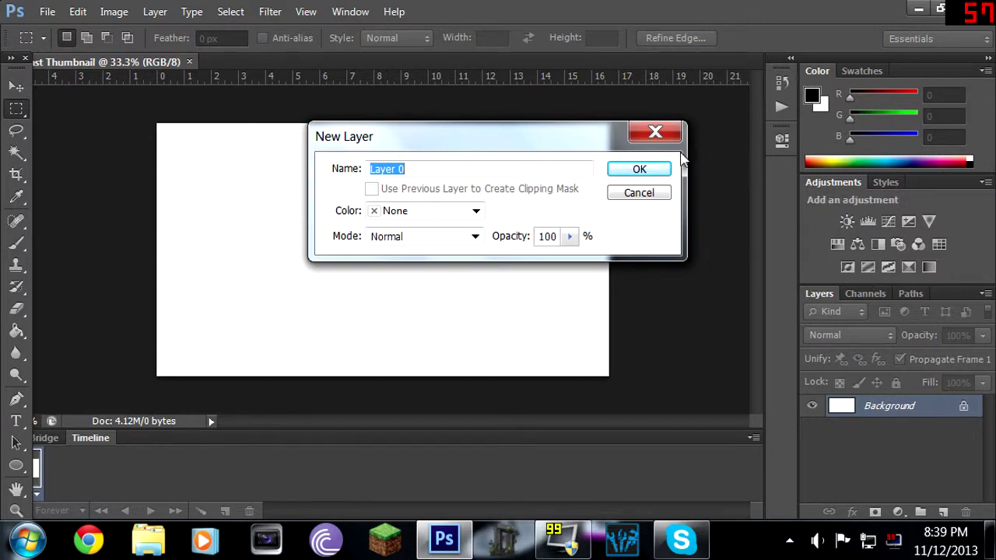
click(661, 168)
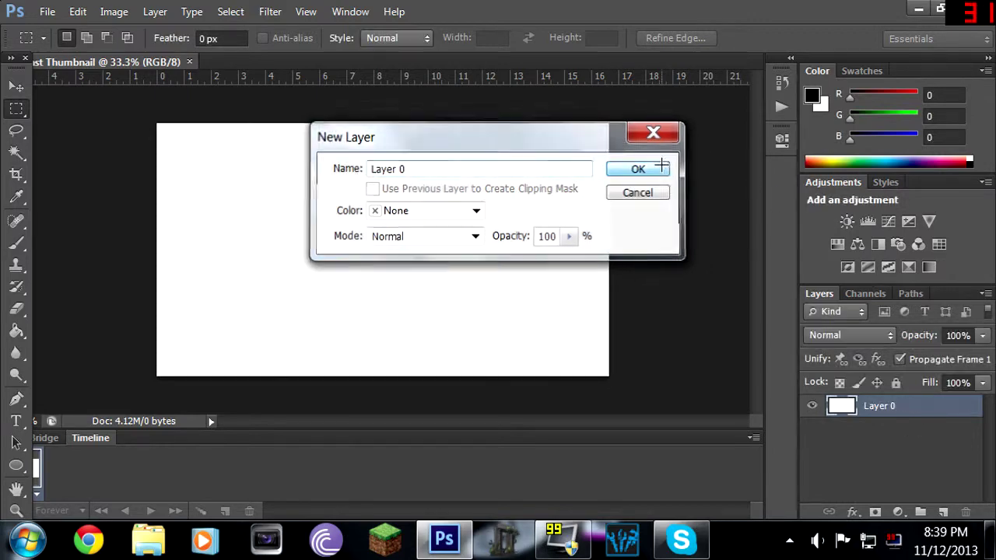
double_click(920, 419)
drag(709, 268, 572, 89)
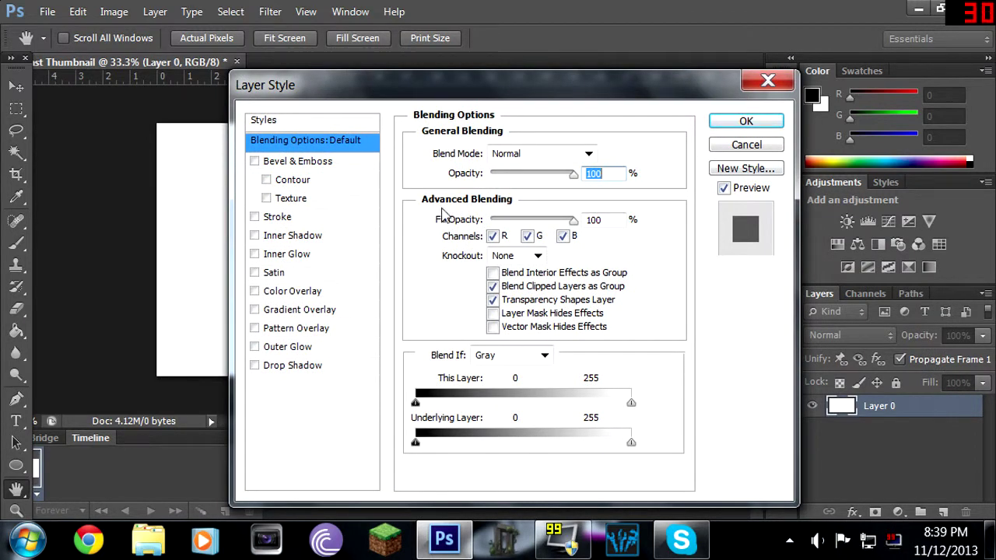
click(309, 315)
click(510, 195)
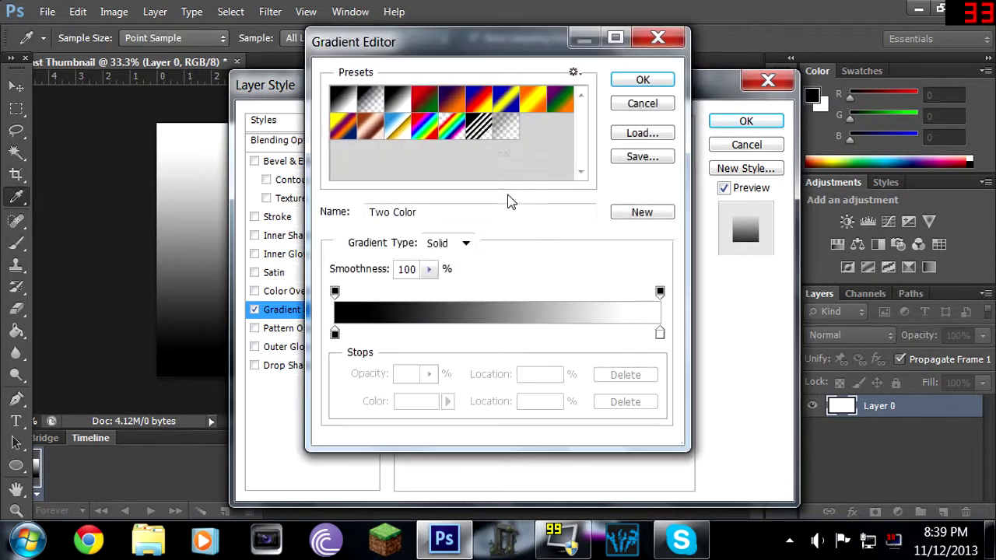
click(425, 125)
click(452, 101)
click(479, 102)
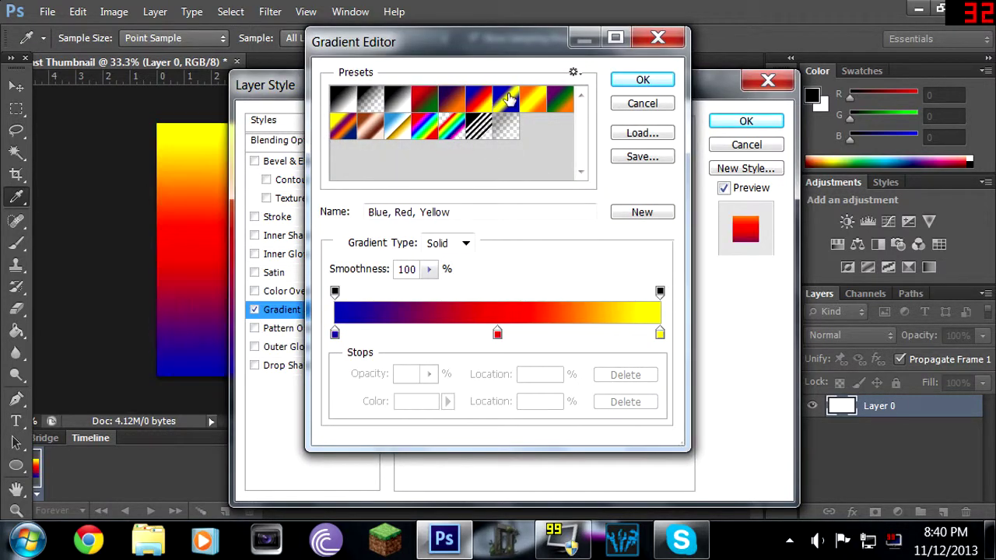
click(505, 101)
click(533, 101)
click(559, 101)
click(536, 107)
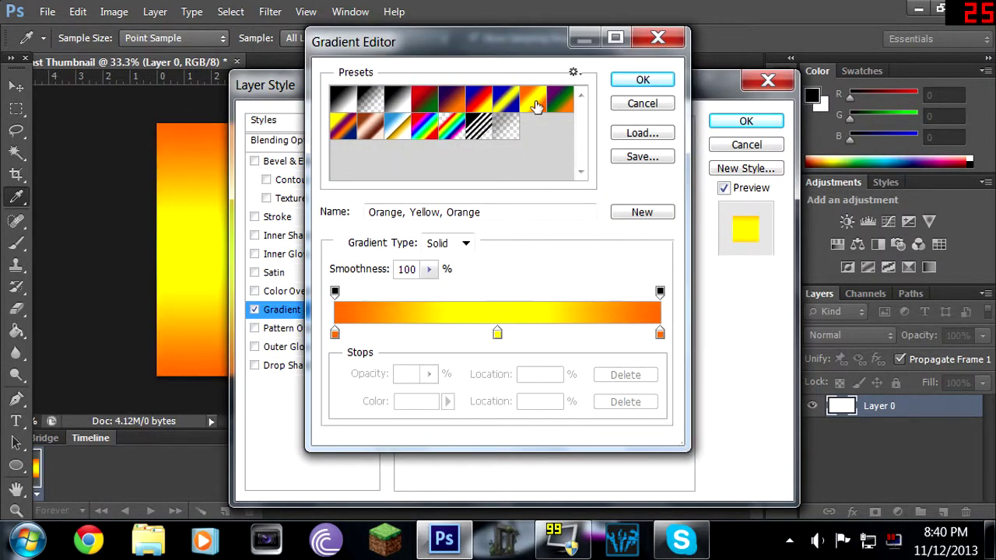
mouse_move(499, 336)
mouse_down()
mouse_move(627, 334)
mouse_move(422, 334)
mouse_move(519, 334)
mouse_move(498, 337)
mouse_up()
text(86)
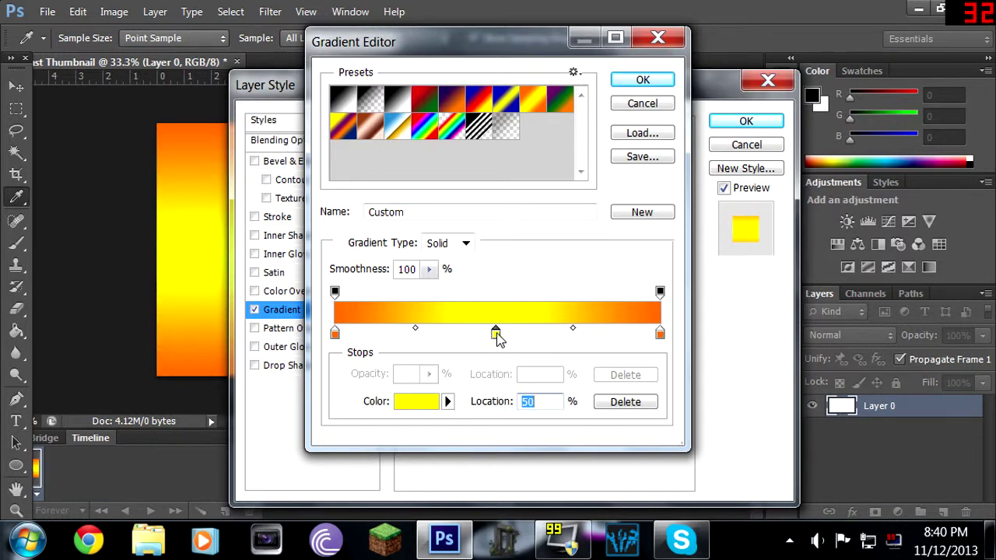
double_click(498, 337)
click(736, 78)
click(657, 38)
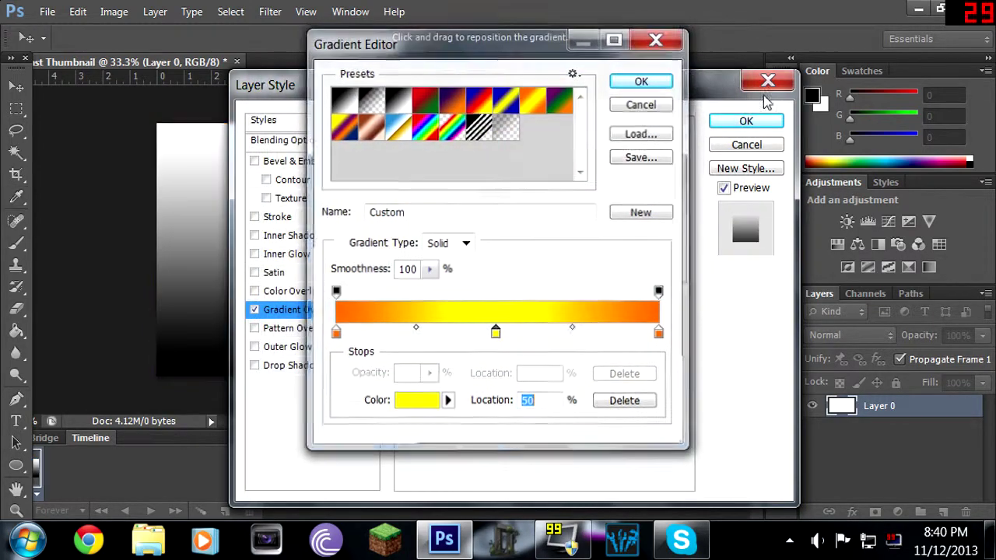
click(746, 145)
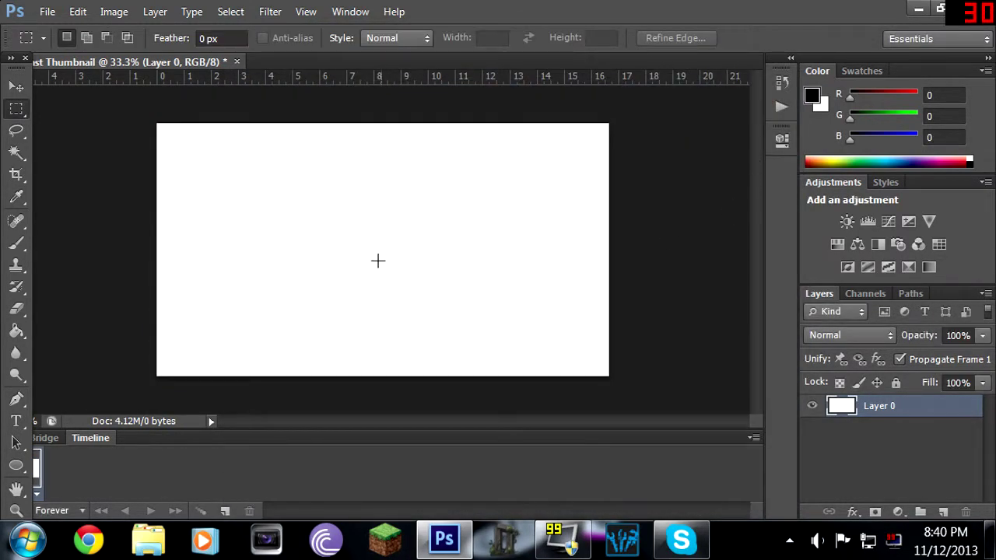
Bring the OutlastThing image from the desktop into the document and align it with the canvas's left edge
key(super+Right)
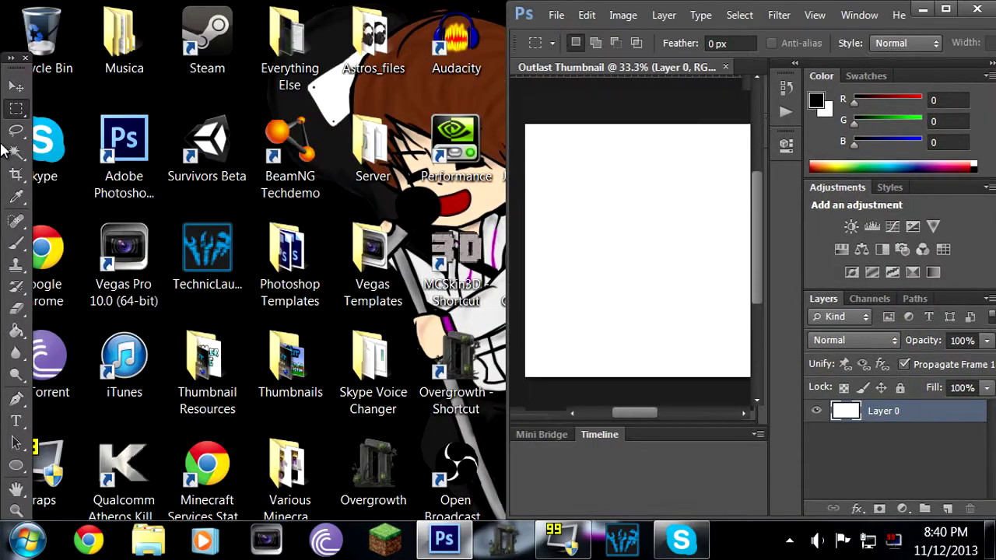
key(super+Left)
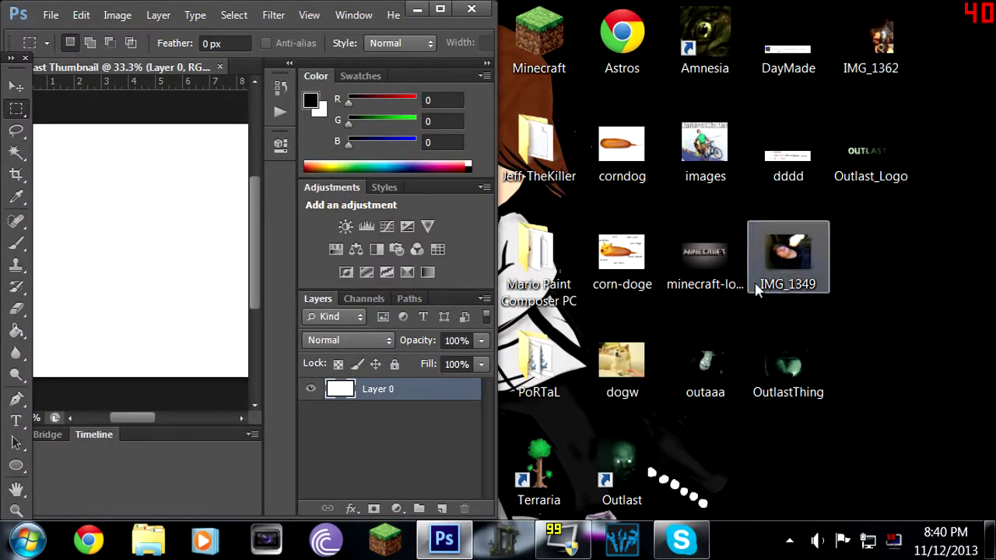
click(810, 387)
drag(809, 387, 153, 232)
click(440, 8)
drag(326, 263, 422, 253)
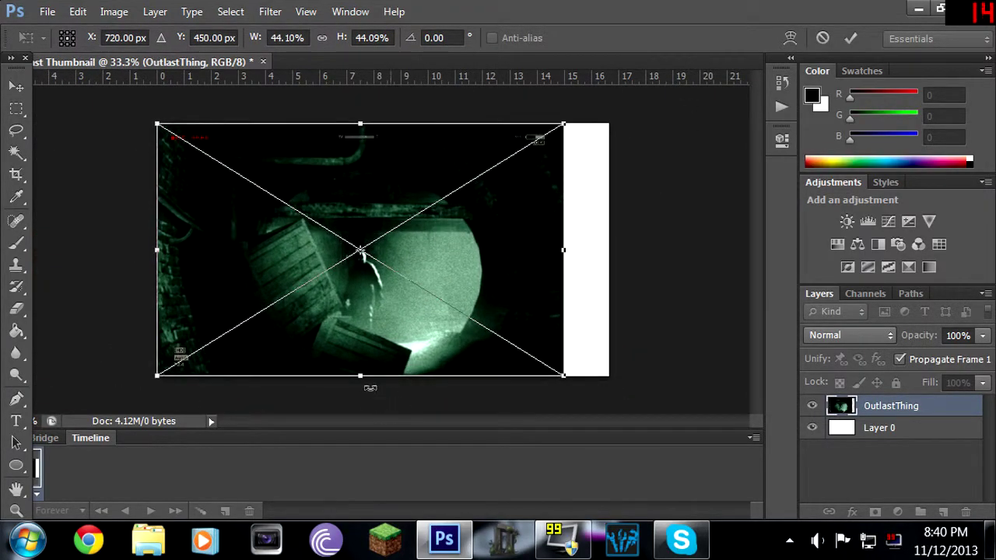
Stretch the OutlastThing image to 49% width so it fills the canvas, commit the placement, and hide the transform controls
mouse_move(359, 376)
mouse_down()
mouse_move(360, 340)
mouse_move(360, 376)
mouse_up()
drag(564, 250, 609, 249)
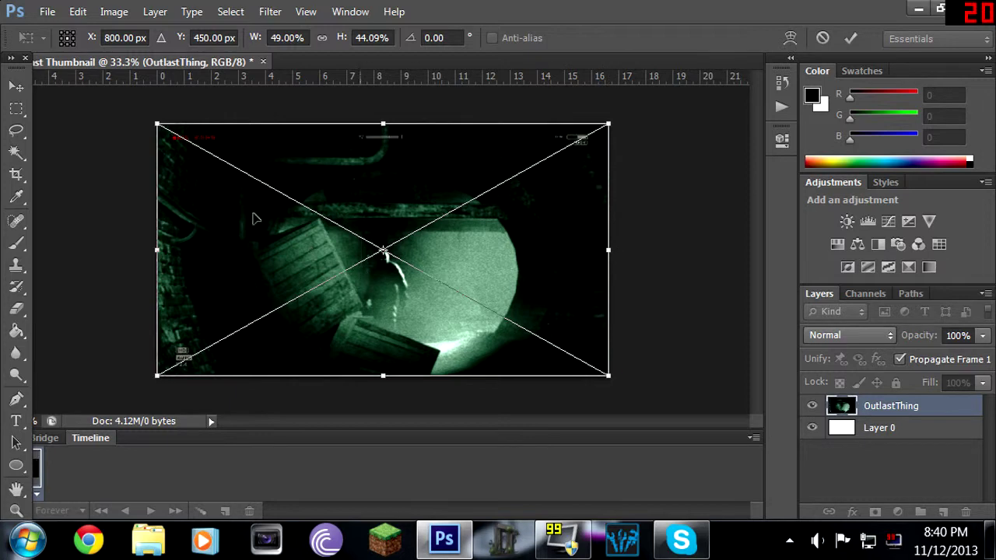
click(19, 89)
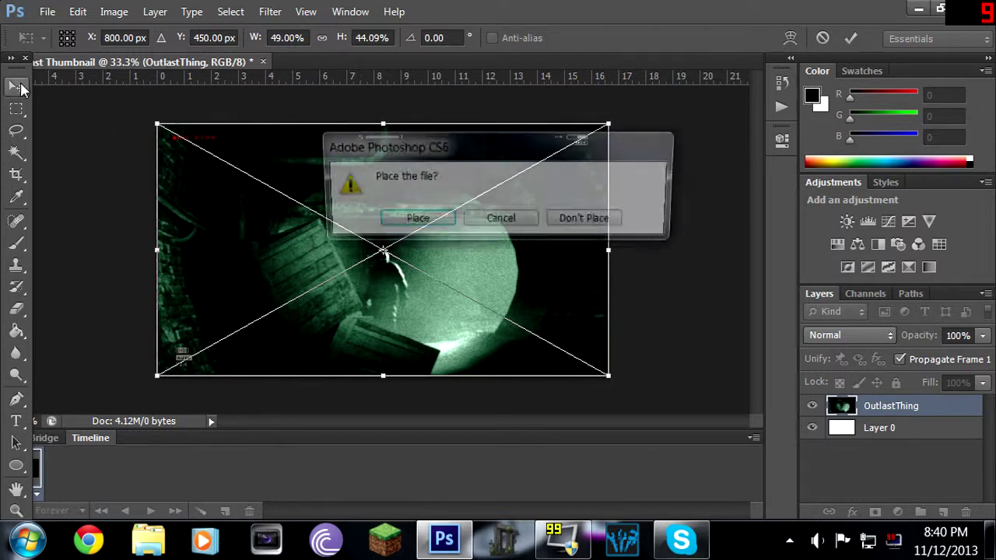
click(450, 224)
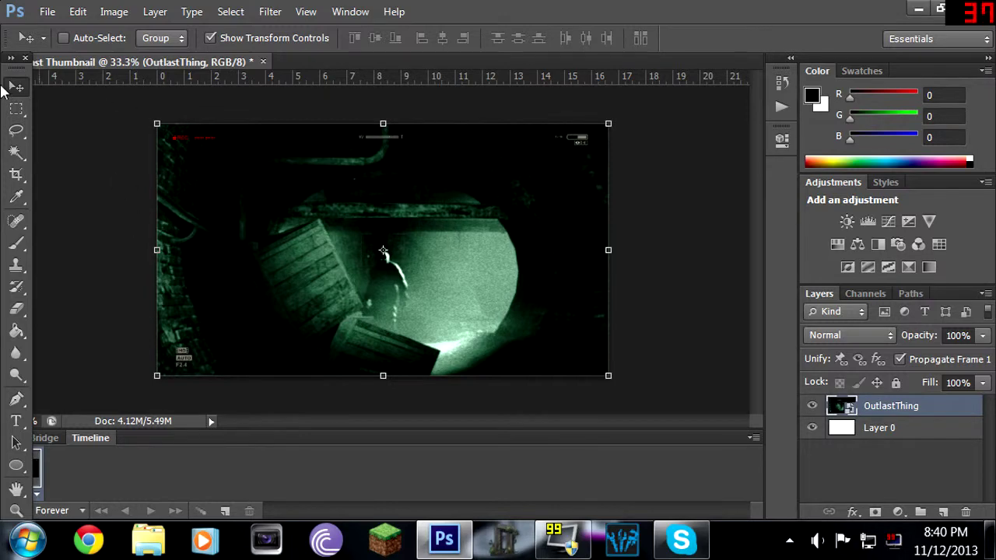
click(211, 38)
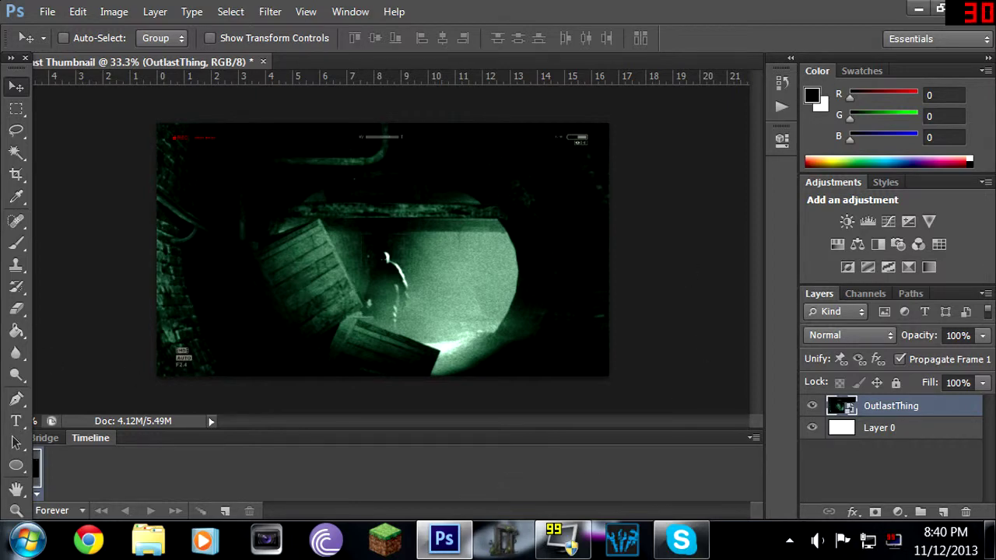
Bring the Outlast_Logo image from the desktop into the document and move it to the canvas's top edge
drag(729, 18, 1, 161)
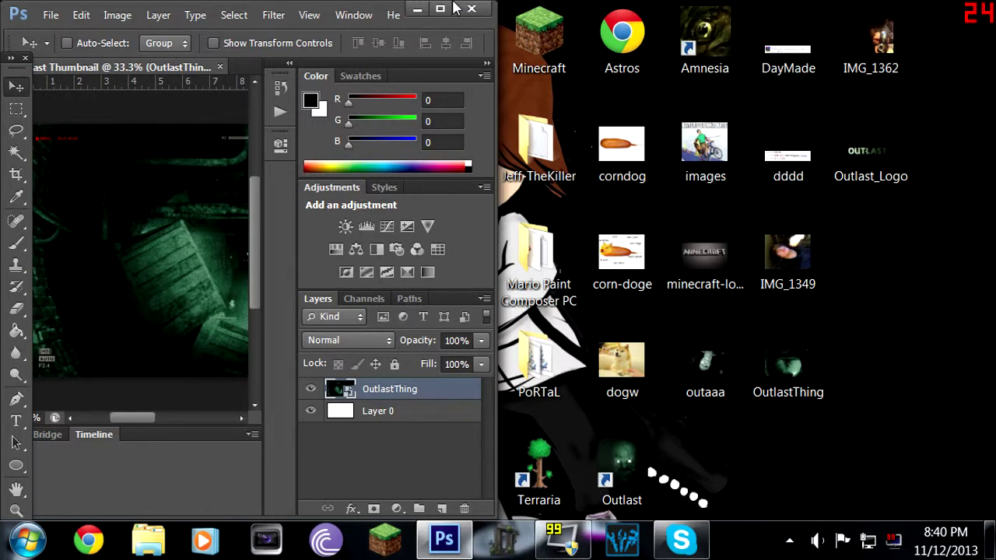
drag(139, 418, 173, 405)
click(870, 156)
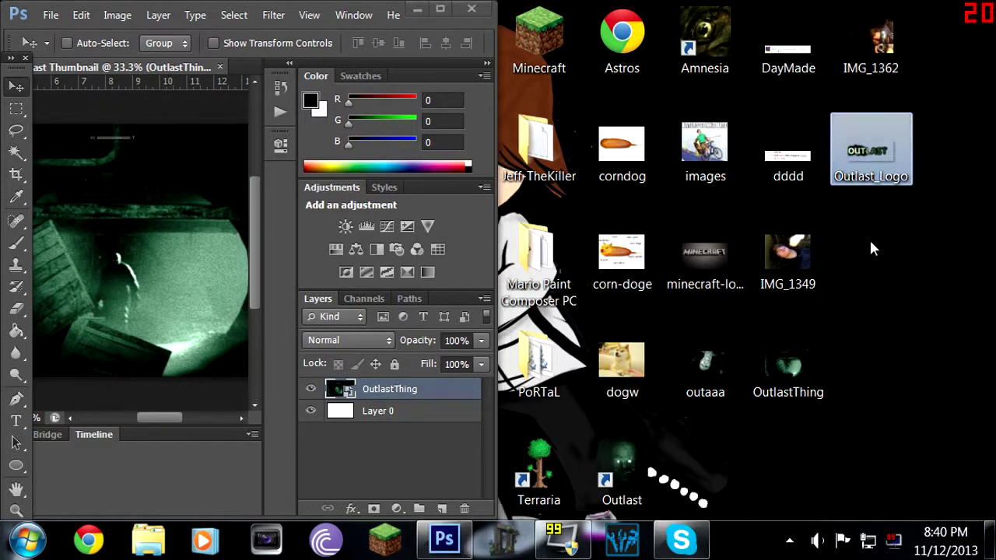
drag(870, 156, 155, 235)
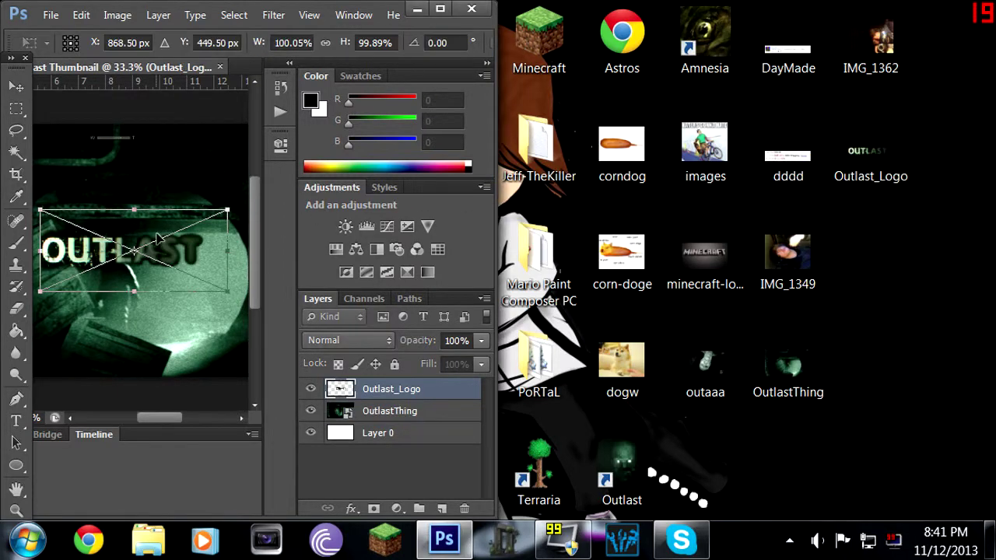
click(441, 9)
drag(447, 260, 458, 181)
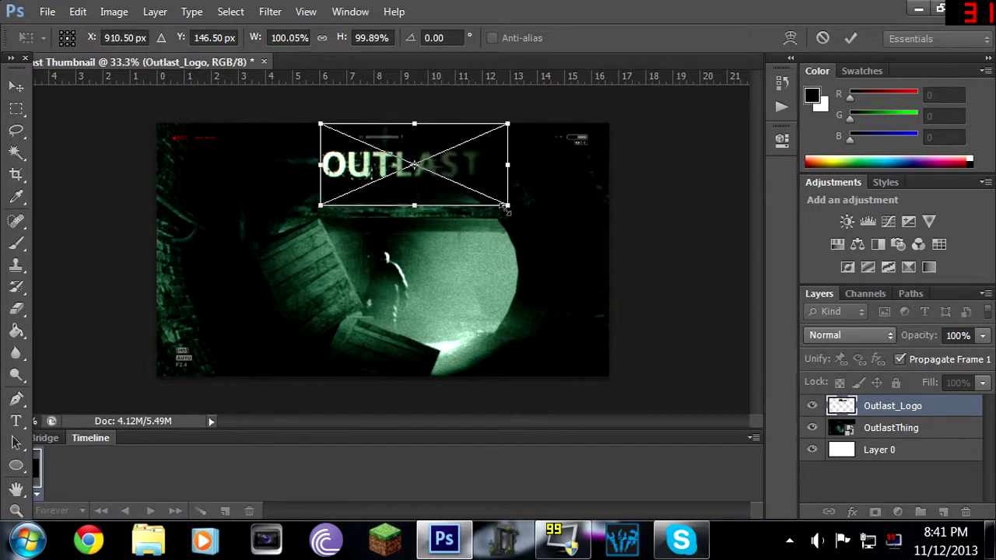
Enlarge the logo to about 145.5% width and 141.8% height, position it at the canvas's upper right, and commit the placement
drag(509, 207, 593, 234)
drag(544, 193, 578, 336)
drag(414, 351, 227, 194)
drag(465, 198, 559, 186)
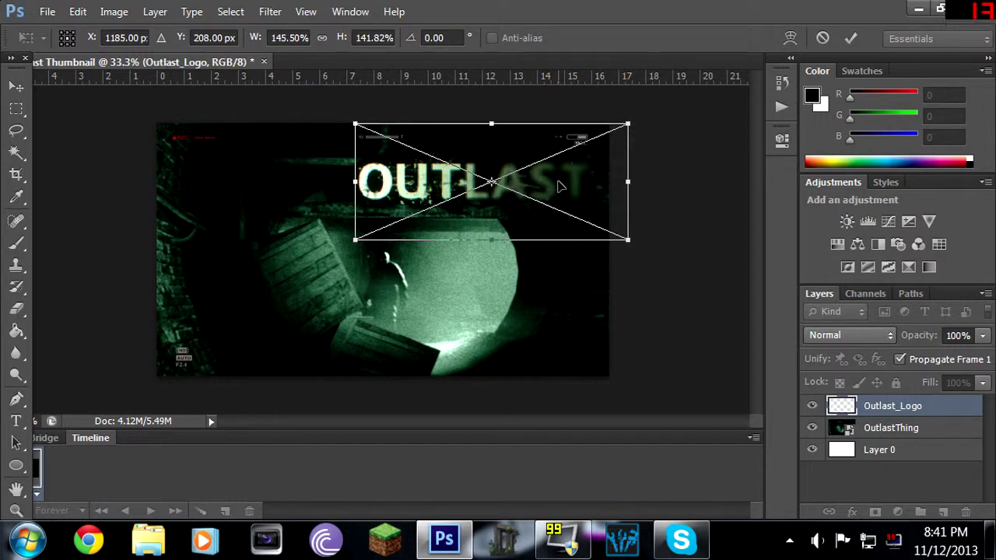
click(16, 86)
click(415, 221)
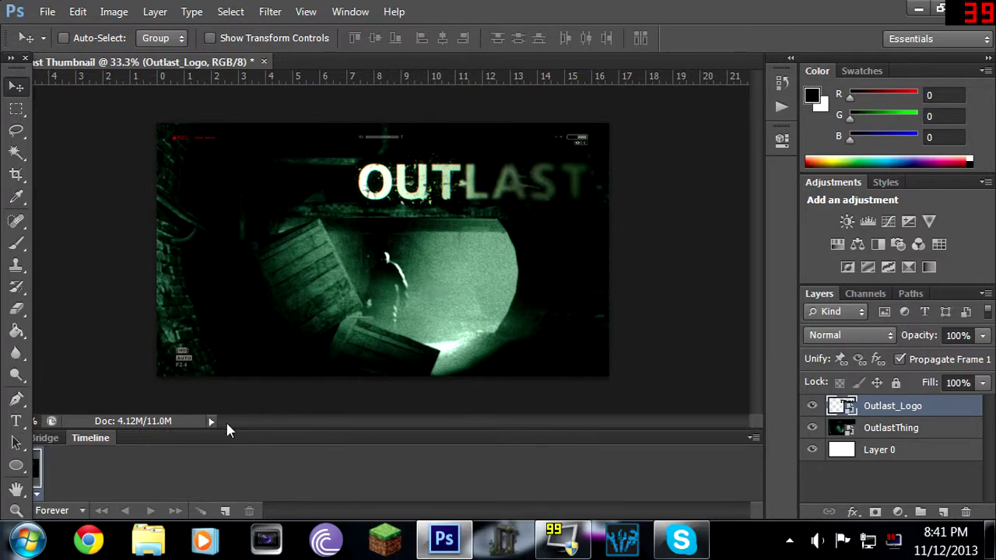
Bring the IMG_1362 photo from the desktop into the document as the top layer
drag(761, 25, 2, 31)
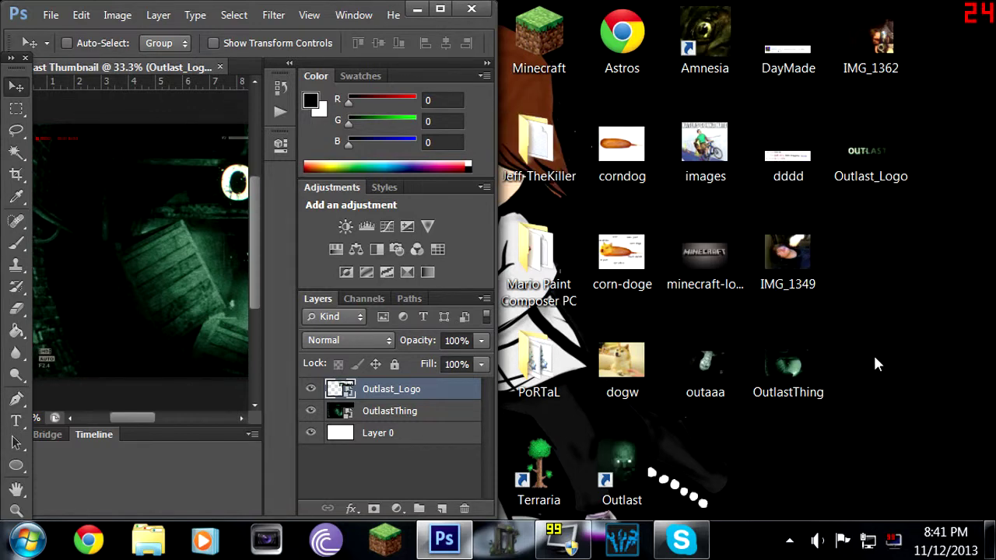
click(891, 47)
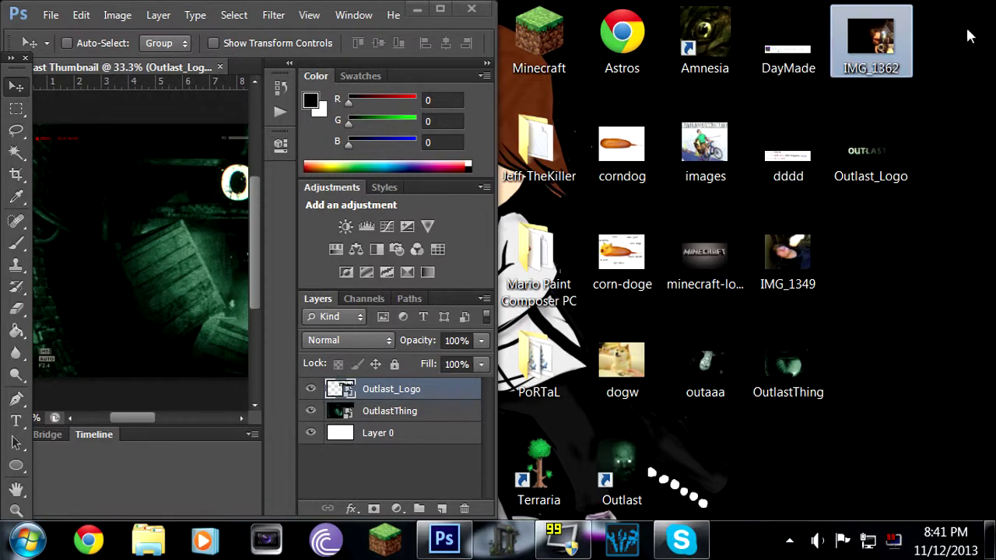
drag(887, 47, 133, 226)
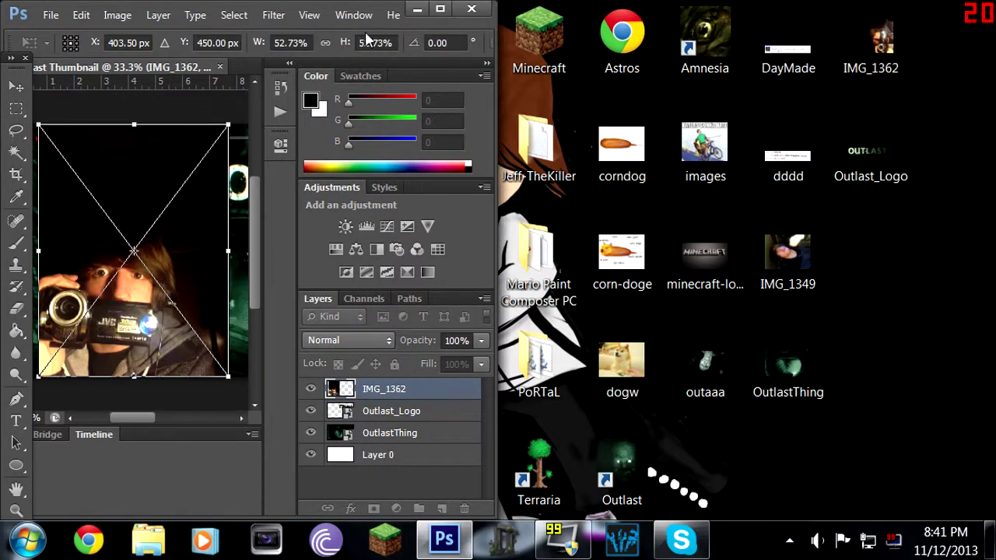
click(440, 9)
Widen the IMG_1362 photo to 54.69%, position it at X 350 px and Y 532 px against the canvas's left edge, and commit the placement
drag(292, 268, 275, 267)
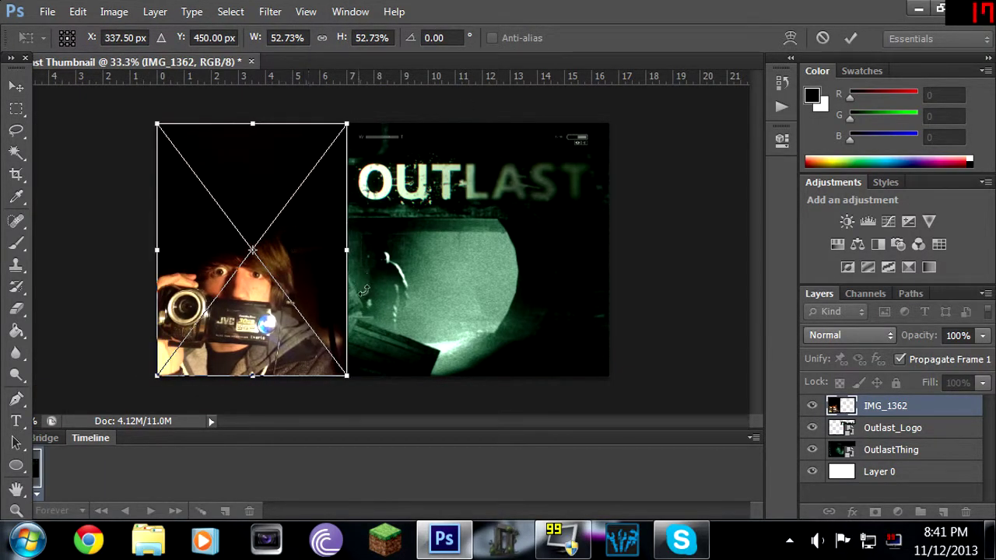
drag(348, 252, 308, 280)
click(15, 86)
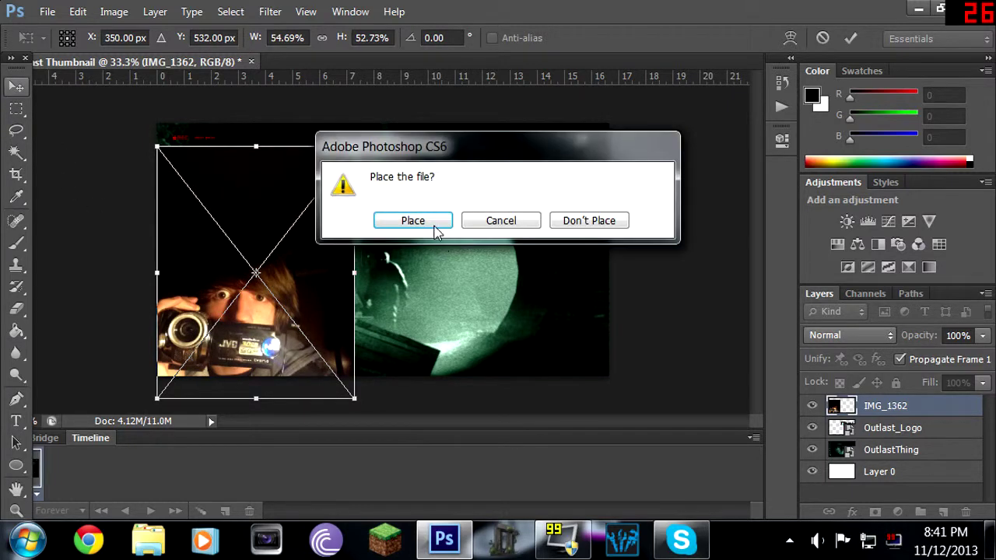
click(428, 221)
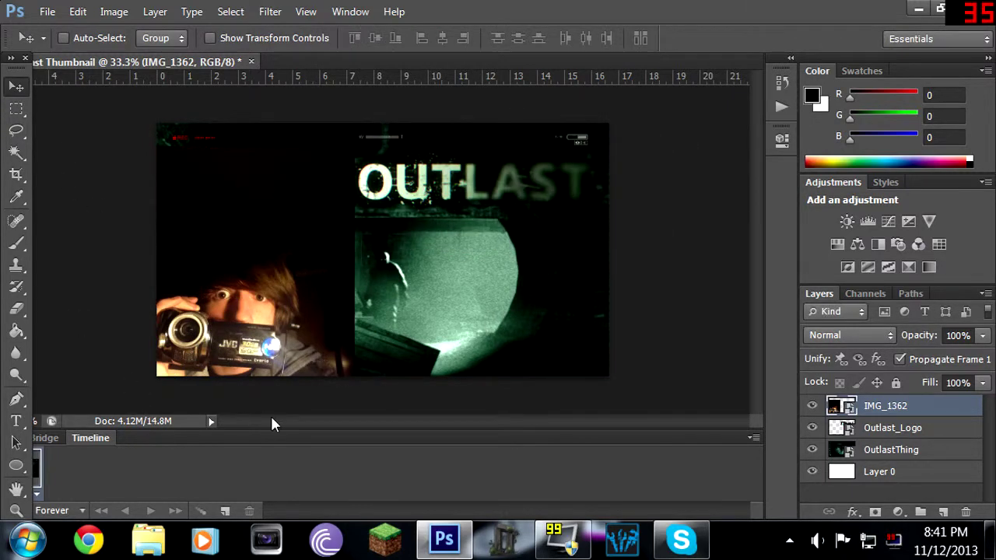
Start a Pen tool path at the photo's lower edge and trace closely up the jacket's shoulder to below the hair
click(15, 398)
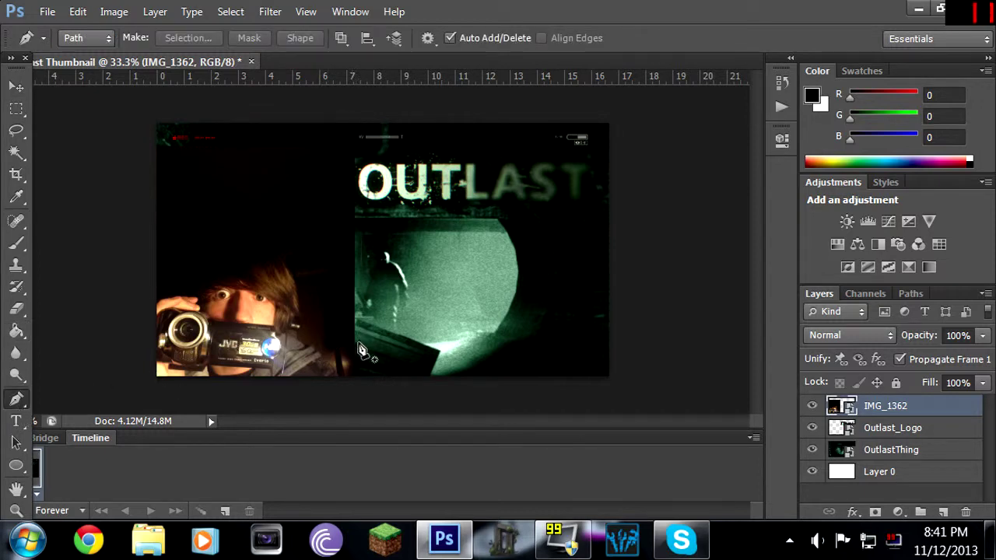
scroll(333, 370, up, 7)
scroll(330, 383, down, 4)
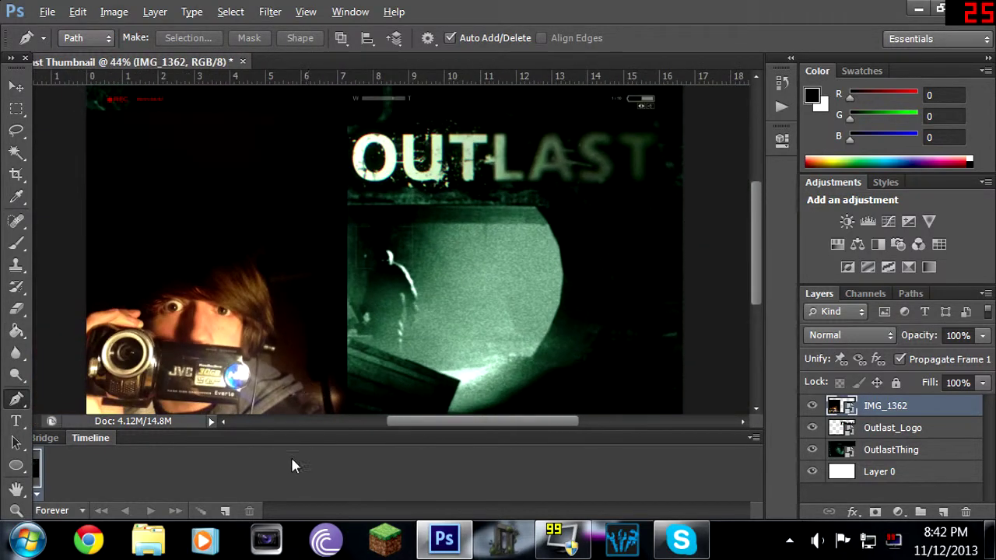
scroll(319, 385, up, 3)
scroll(307, 387, down, 5)
scroll(307, 393, up, 5)
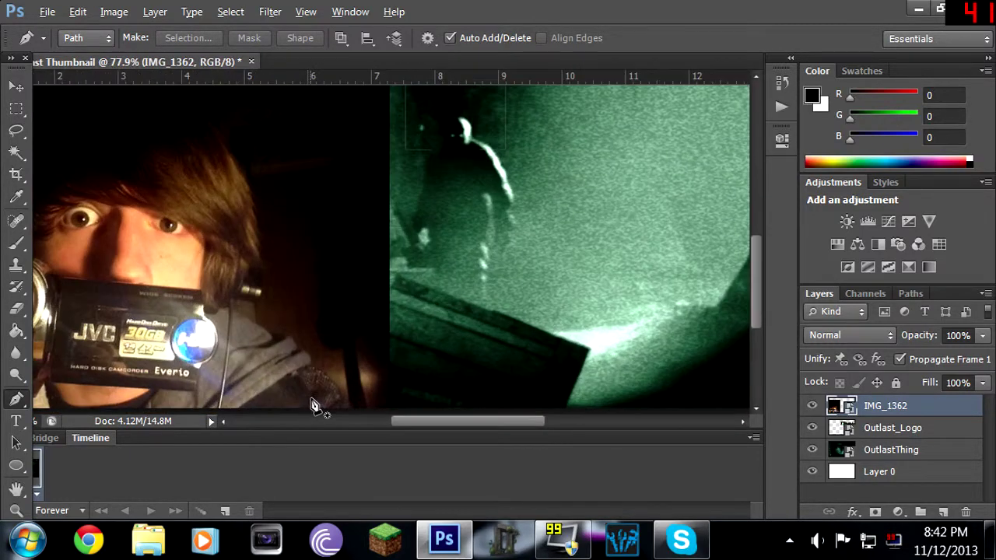
scroll(304, 373, up, 5)
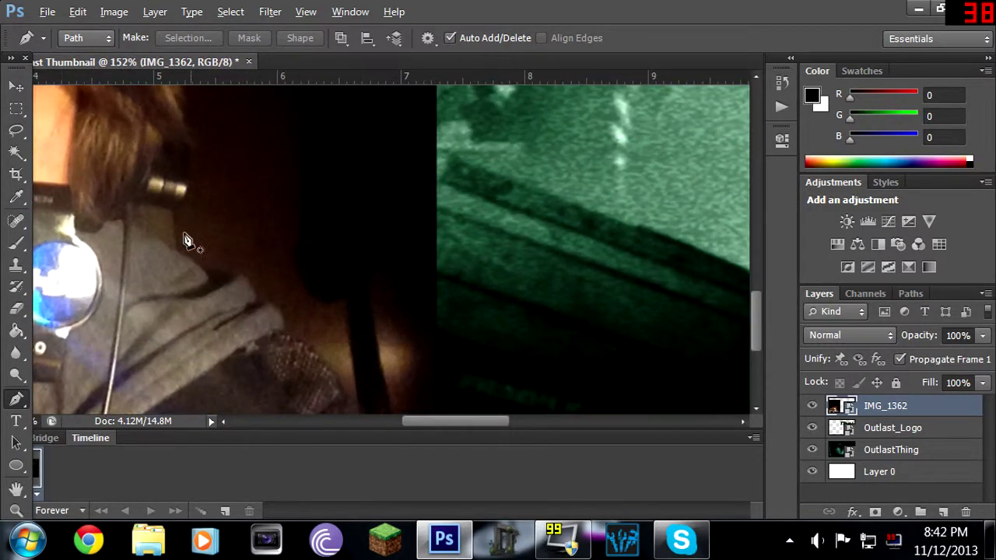
scroll(147, 227, down, 8)
scroll(136, 223, down, 1)
scroll(149, 285, up, 4)
scroll(217, 142, down, 4)
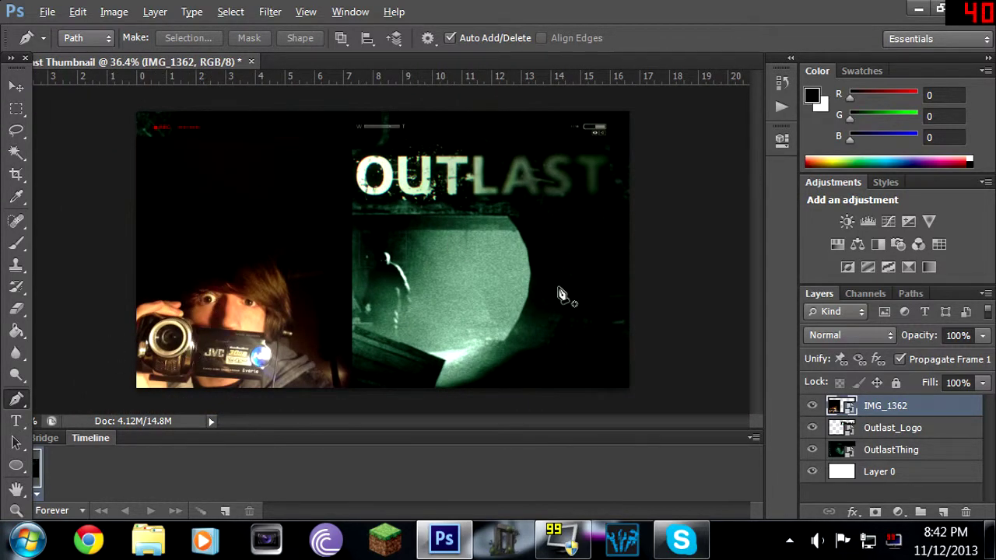
key(alt)
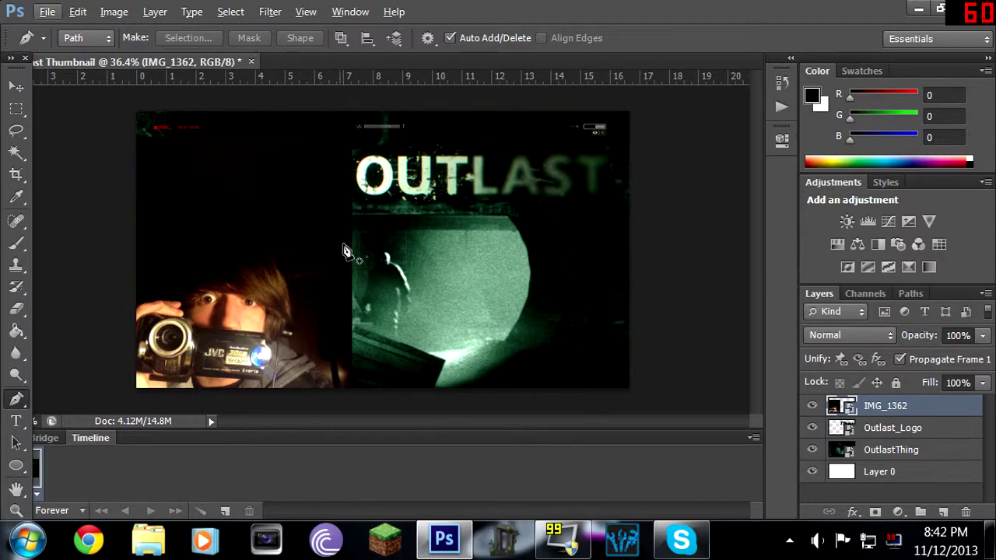
scroll(335, 381, up, 1)
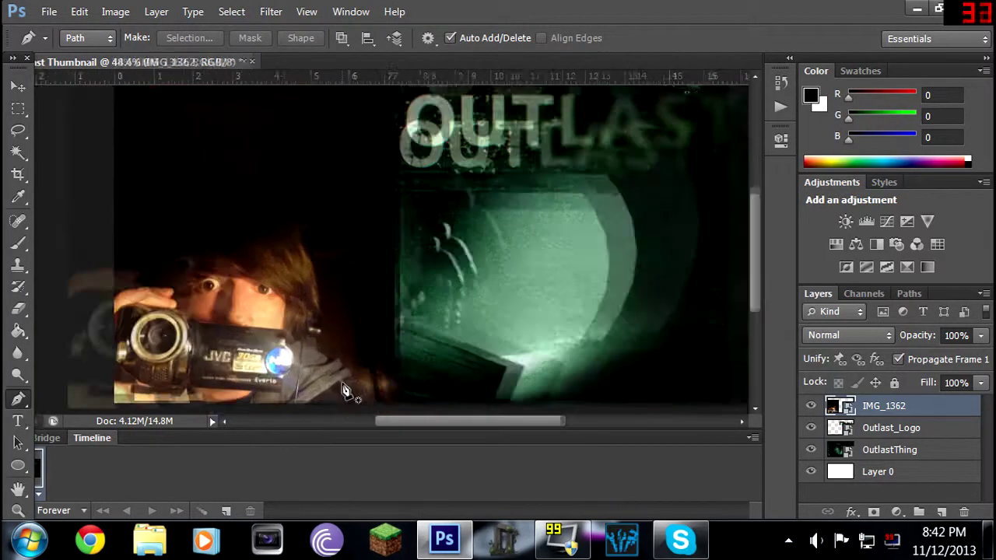
scroll(344, 402, up, 5)
click(417, 336)
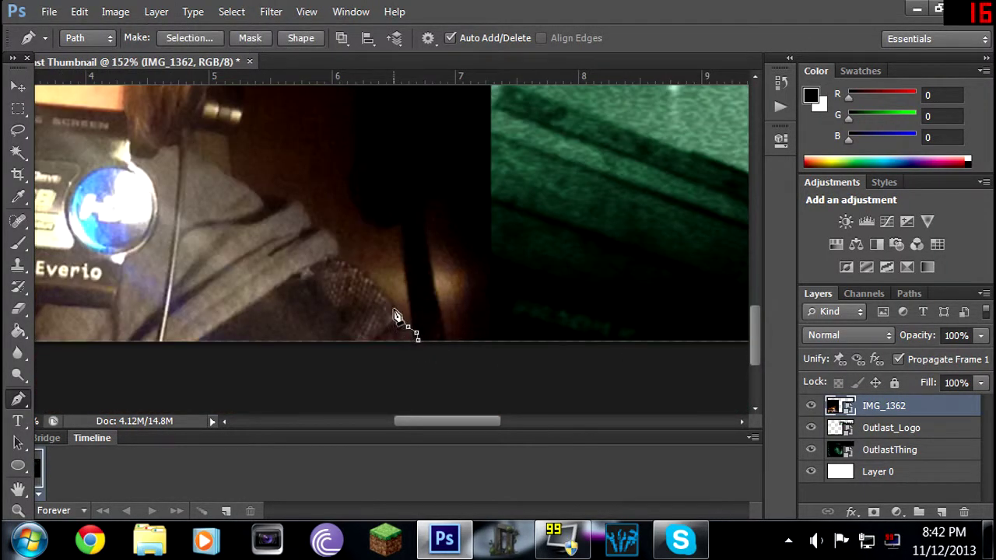
scroll(343, 269, up, 1)
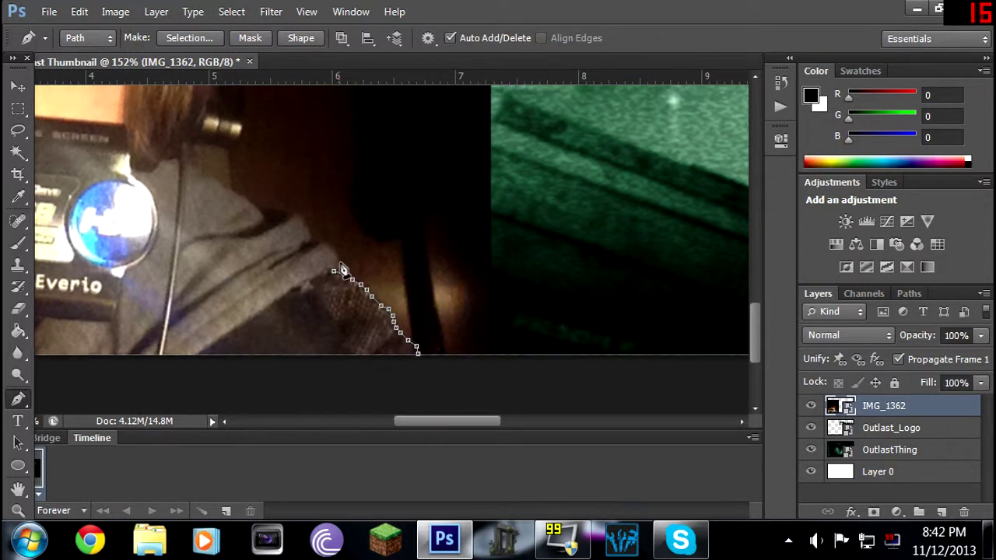
drag(335, 269, 333, 245)
click(308, 233)
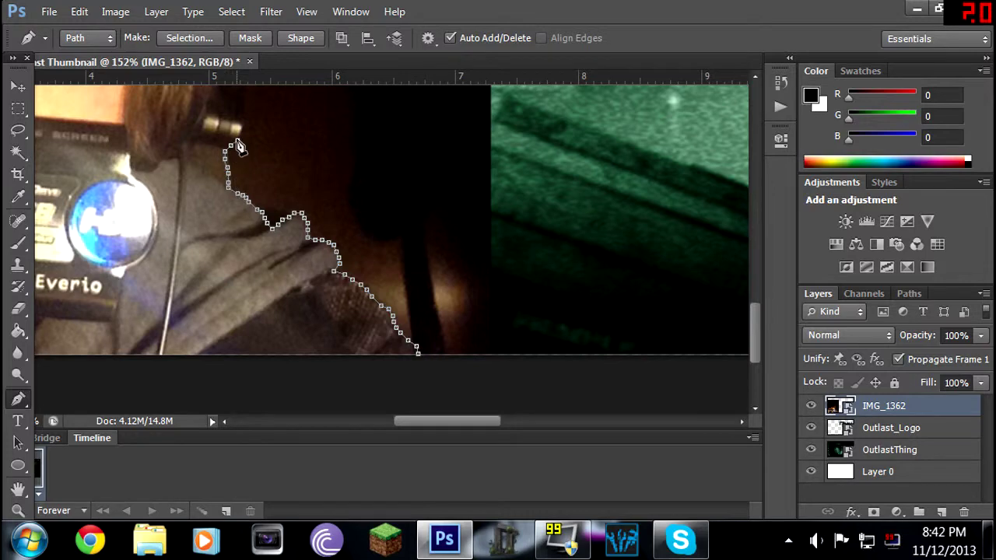
Continue the path up the outer edge of the hair to the crown of the head
scroll(234, 130, up, 4)
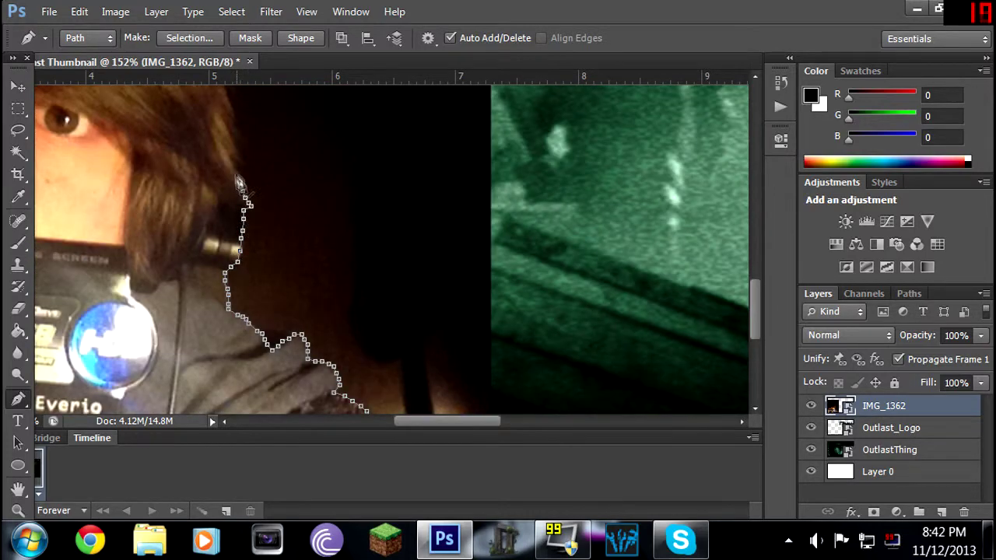
scroll(240, 183, up, 3)
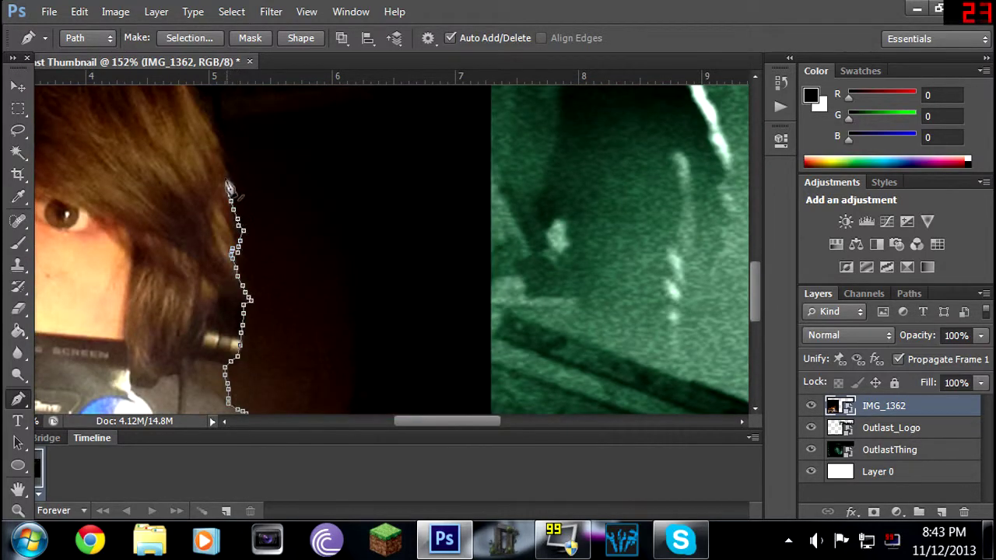
scroll(230, 182, up, 3)
scroll(226, 175, left, 8)
mouse_move(536, 276)
mouse_down()
mouse_move(507, 204)
mouse_move(442, 133)
mouse_up()
scroll(440, 187, up, 3)
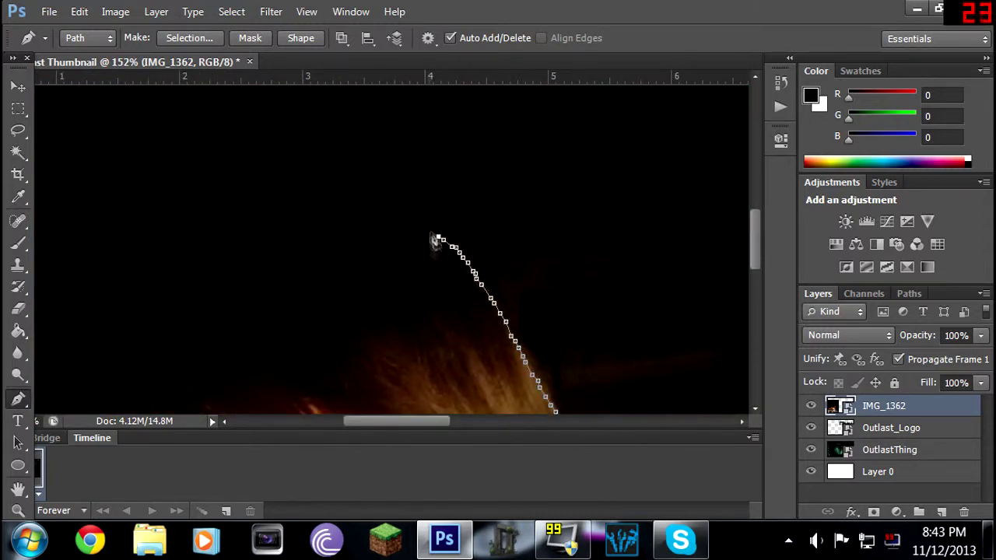
Extend the path over the top of the head and down its dark side toward the hand holding the camera
mouse_move(437, 240)
mouse_down()
mouse_move(418, 219)
mouse_move(389, 203)
mouse_move(282, 185)
mouse_move(207, 188)
mouse_move(140, 233)
mouse_up()
scroll(267, 360, up, 1)
scroll(348, 430, left, 8)
drag(511, 252, 491, 289)
scroll(528, 358, down, 2)
scroll(527, 358, up, 1)
scroll(460, 327, down, 2)
scroll(495, 228, down, 2)
Remove the last misplaced anchor points from the path
key(BackSpace)
key(BackSpace)
key(BackSpace)
key(BackSpace)
key(BackSpace)
key(BackSpace)
key(BackSpace)
key(ctrl+alt+s)
key(Escape)
key(BackSpace)
key(BackSpace)
key(BackSpace)
Trace the path around the hand, down the photo's left edge and along its lower edge, and close it at the starting point
scroll(585, 198, up, 1)
mouse_move(588, 195)
mouse_down()
mouse_move(540, 231)
mouse_move(519, 288)
mouse_move(507, 386)
mouse_move(520, 397)
mouse_move(468, 383)
mouse_move(337, 389)
mouse_move(326, 362)
mouse_move(311, 361)
mouse_move(231, 379)
mouse_move(215, 394)
mouse_move(196, 375)
mouse_up()
scroll(522, 396, up, 5)
scroll(365, 377, down, 1)
scroll(210, 393, down, 1)
scroll(196, 374, down, 5)
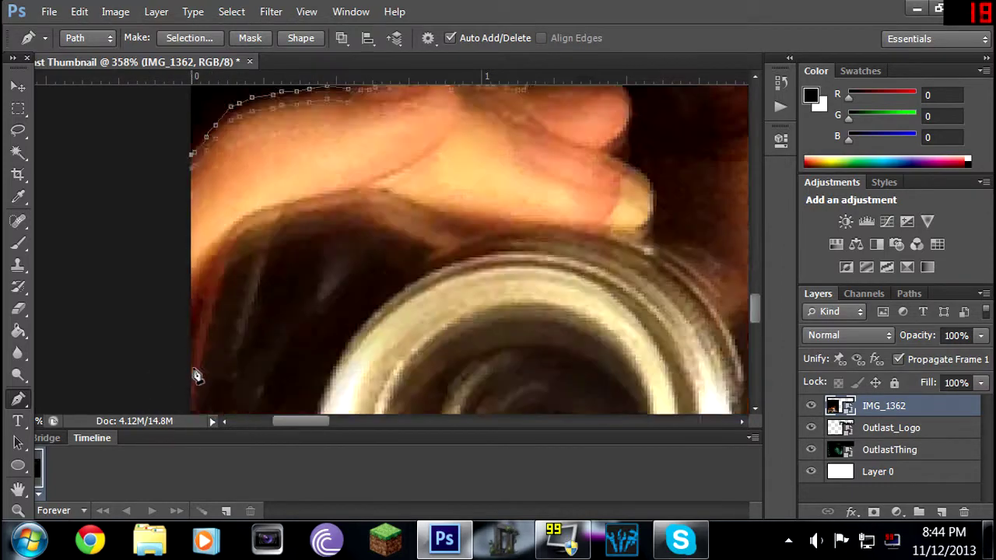
scroll(204, 339, up, 2)
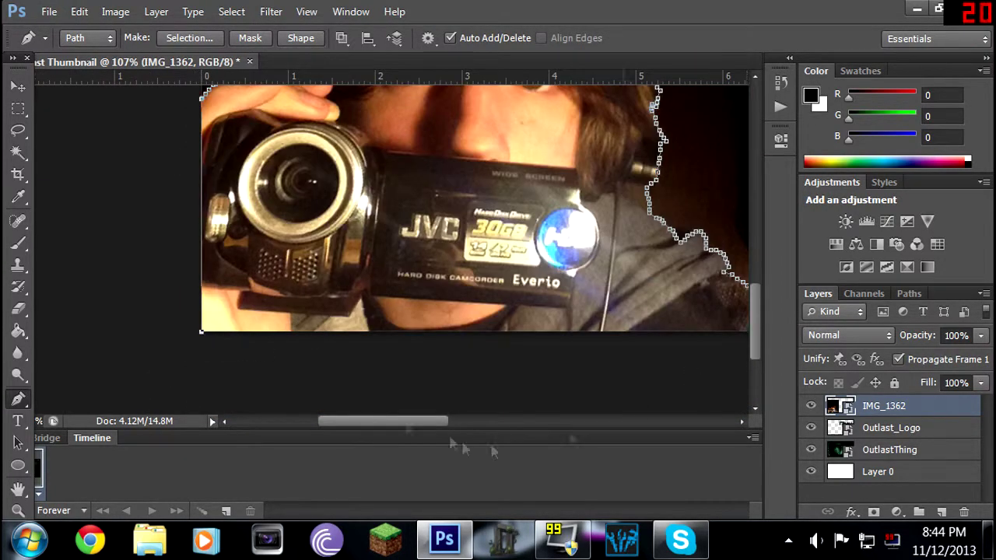
scroll(265, 343, right, 5)
scroll(405, 281, up, 2)
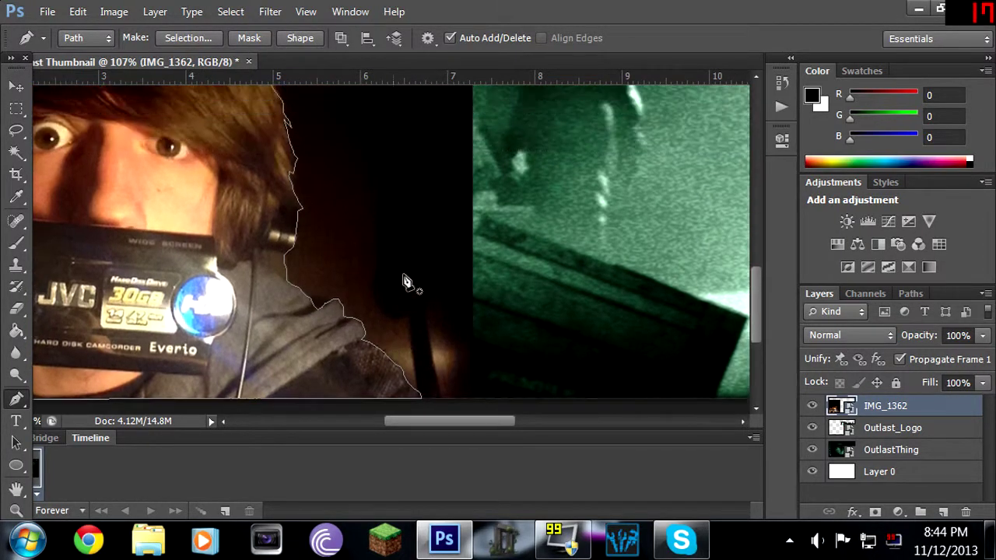
Check the closed outline around the person and convert it to a new anti-aliased selection with a feather radius of 0 pixels
scroll(450, 416, left, 4)
scroll(440, 336, up, 4)
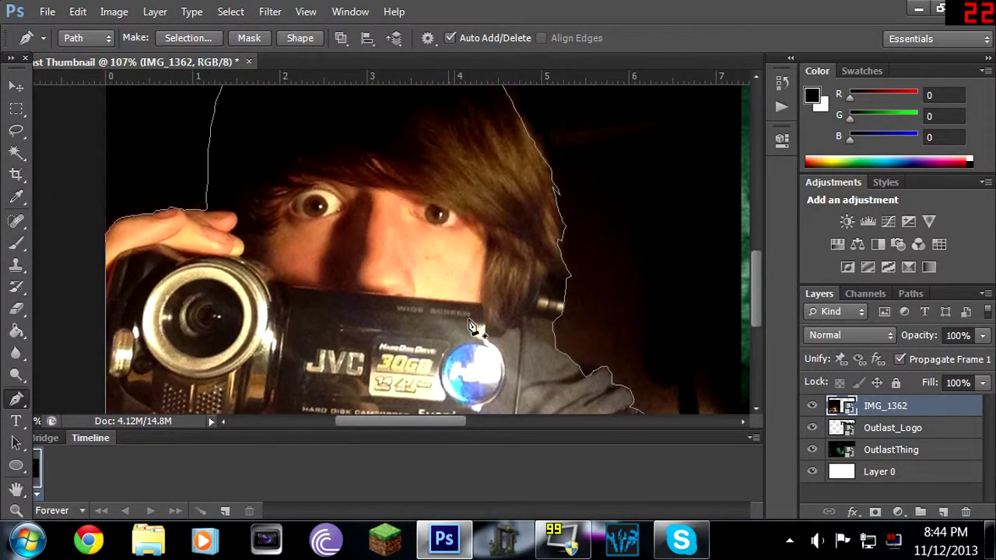
scroll(492, 327, up, 2)
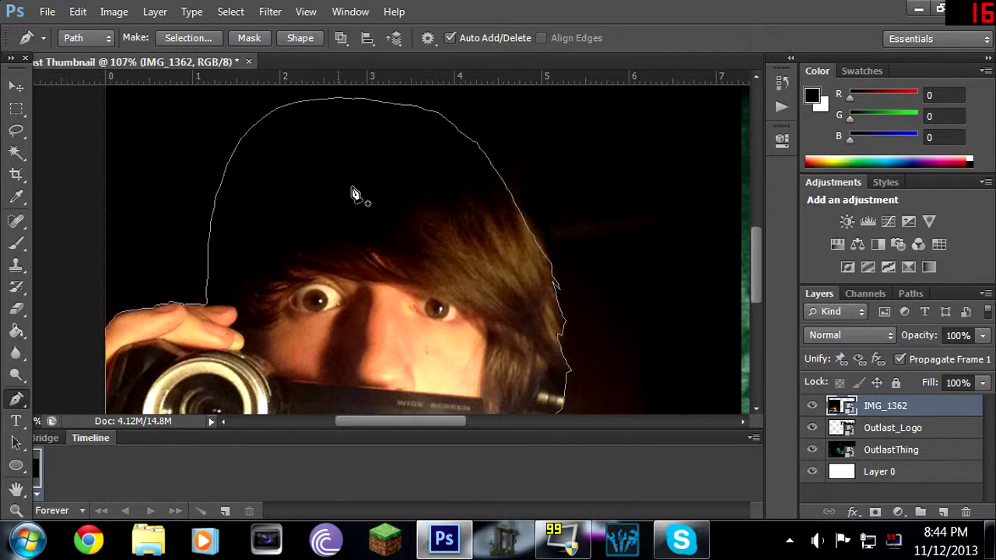
scroll(361, 196, down, 5)
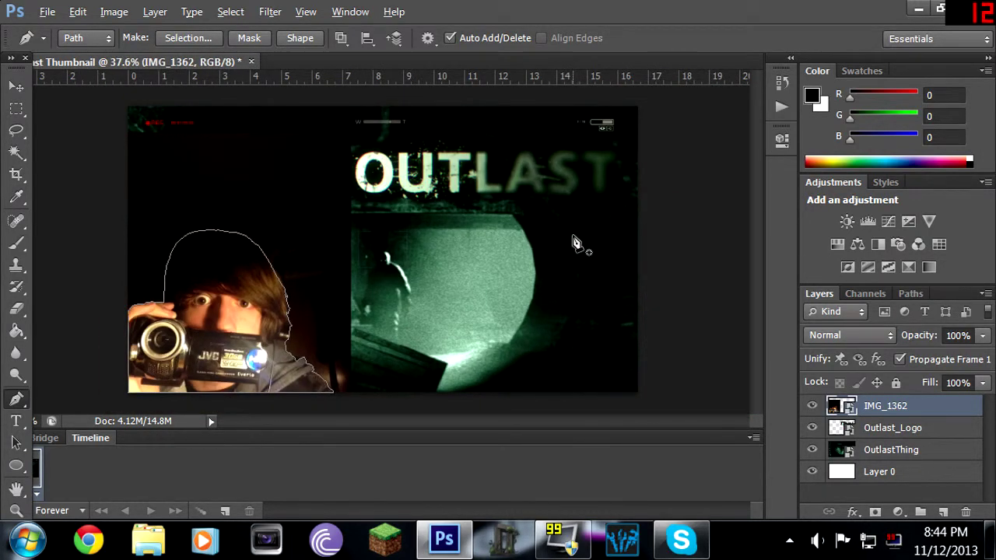
scroll(576, 244, up, 2)
scroll(579, 244, down, 2)
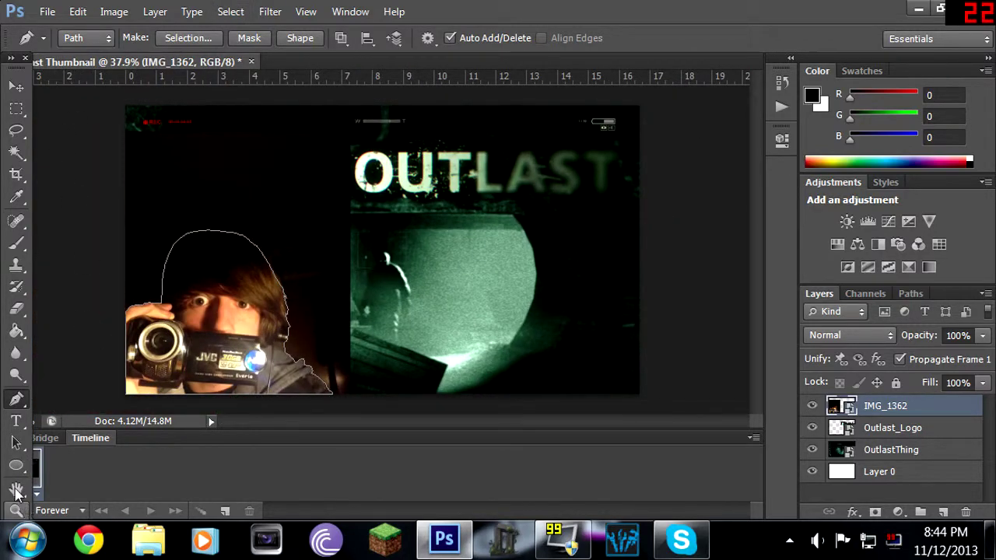
click(16, 442)
right_click(227, 288)
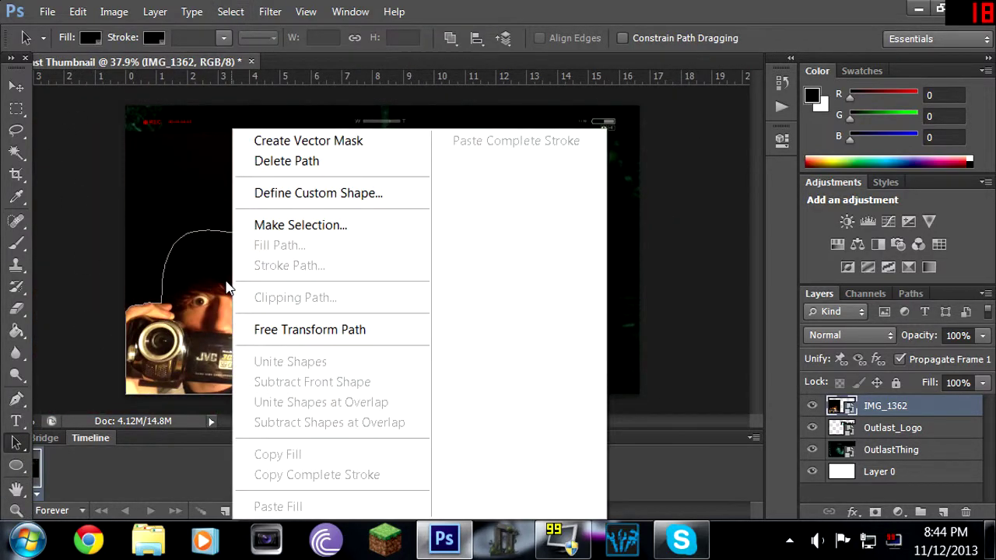
click(18, 450)
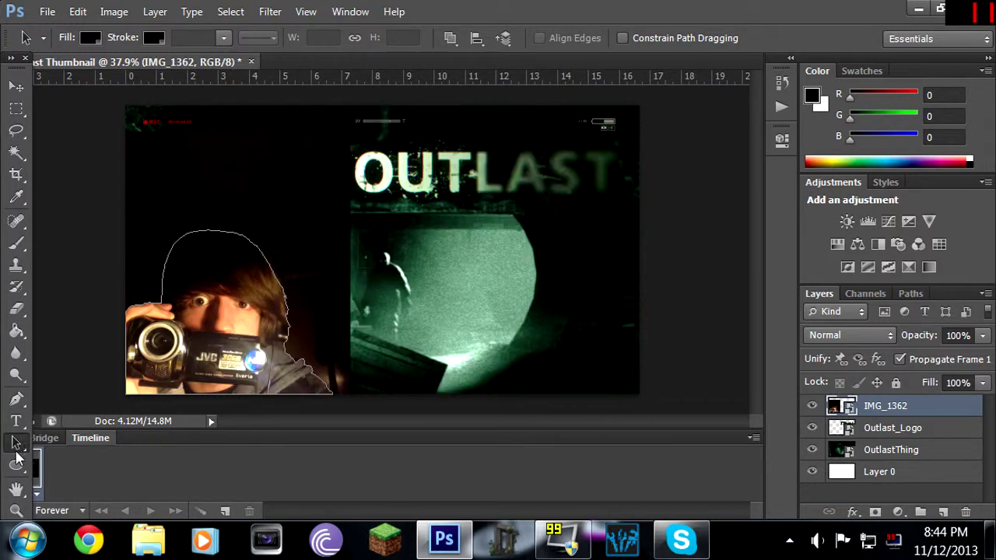
right_click(202, 303)
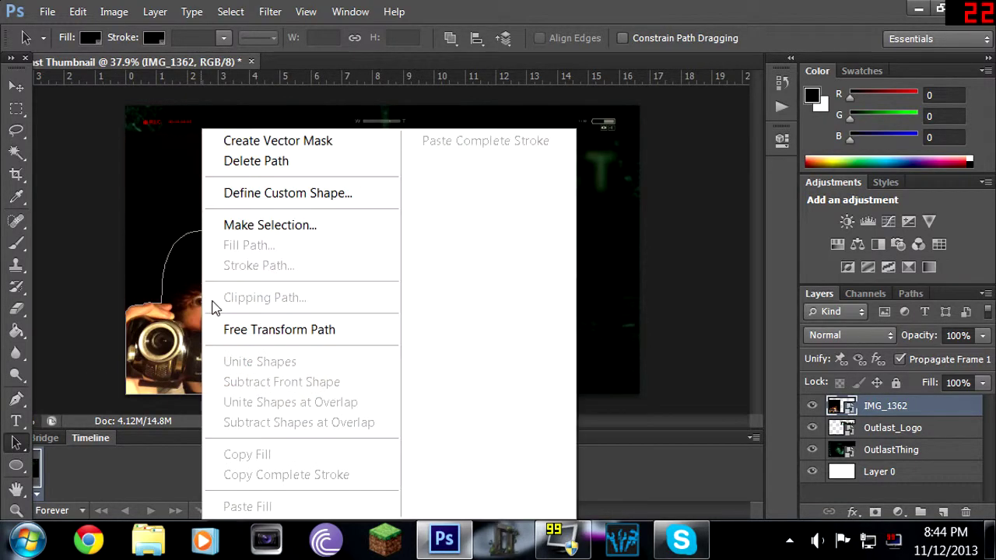
click(261, 226)
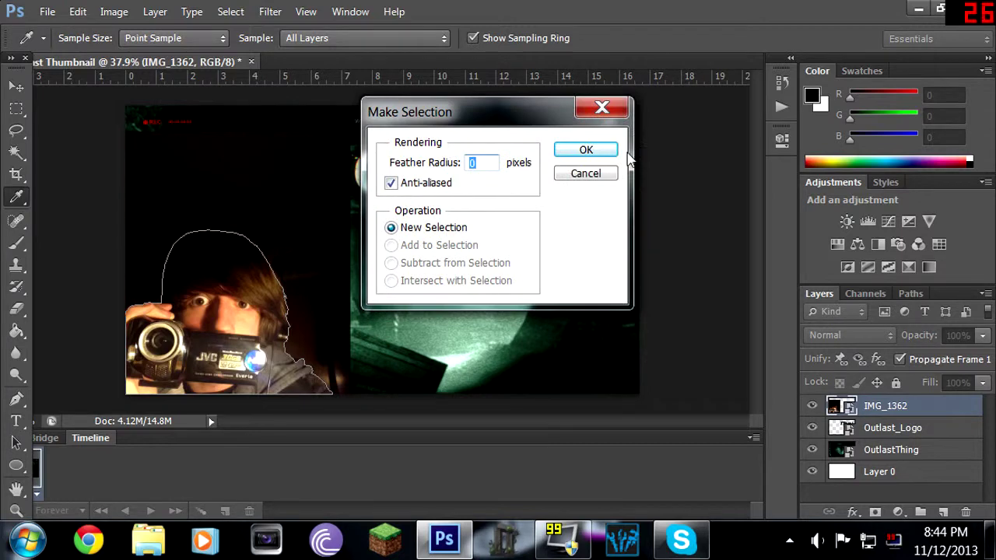
click(585, 150)
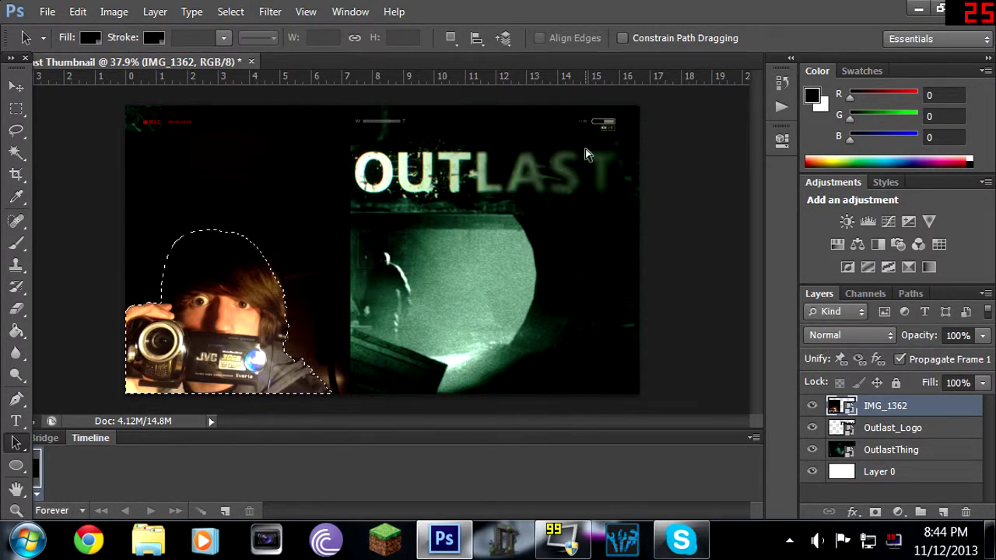
Copy the selected person to a new layer and delete the original IMG_1362 layer
key(ctrl+j)
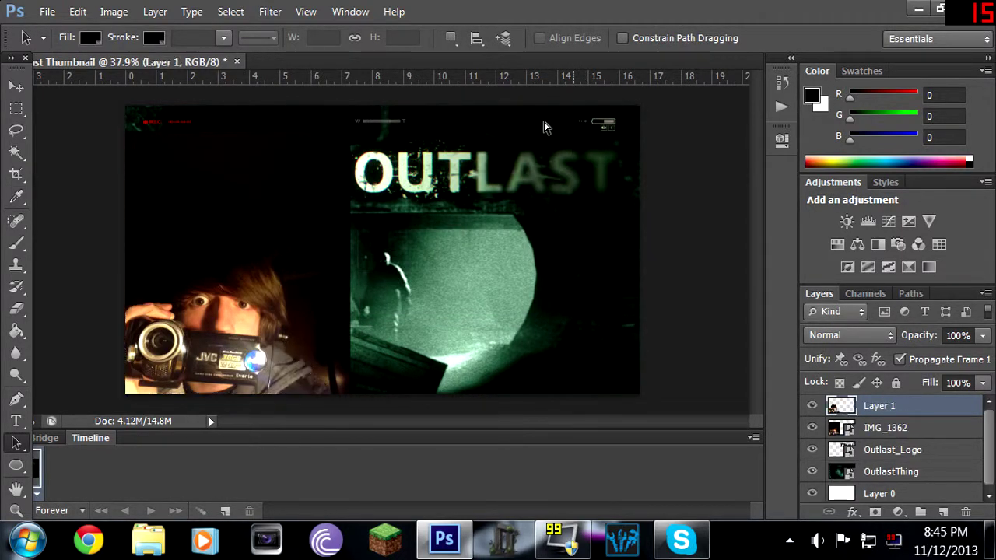
click(23, 82)
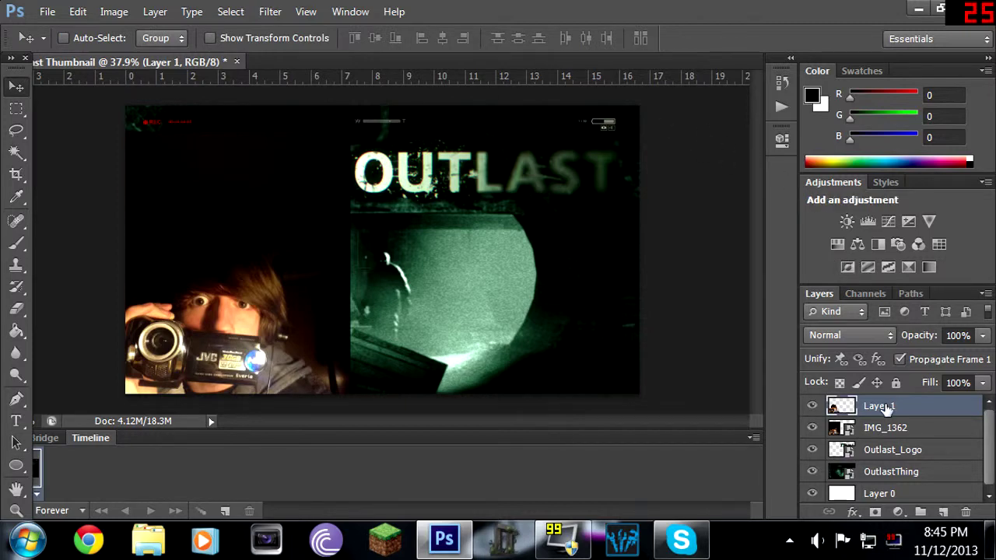
right_click(888, 435)
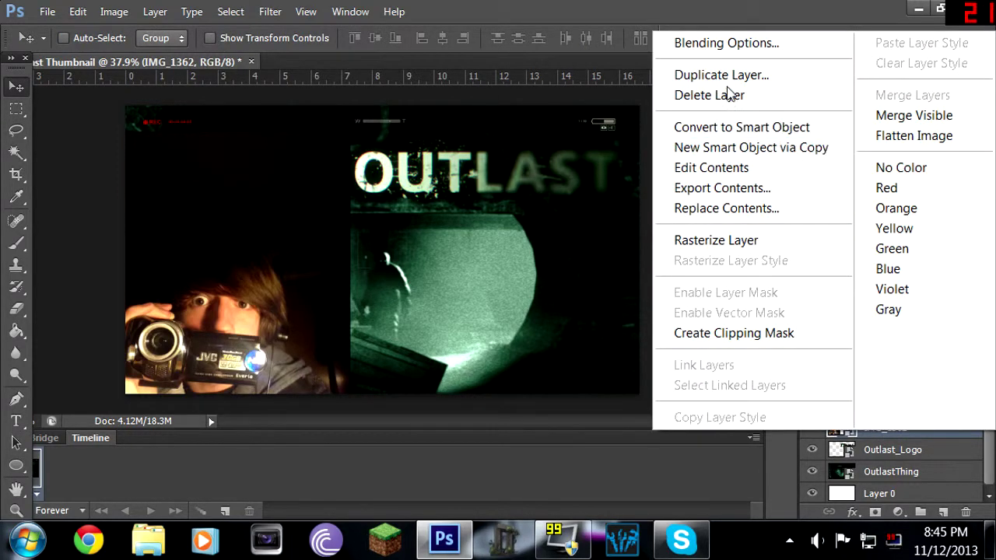
click(725, 95)
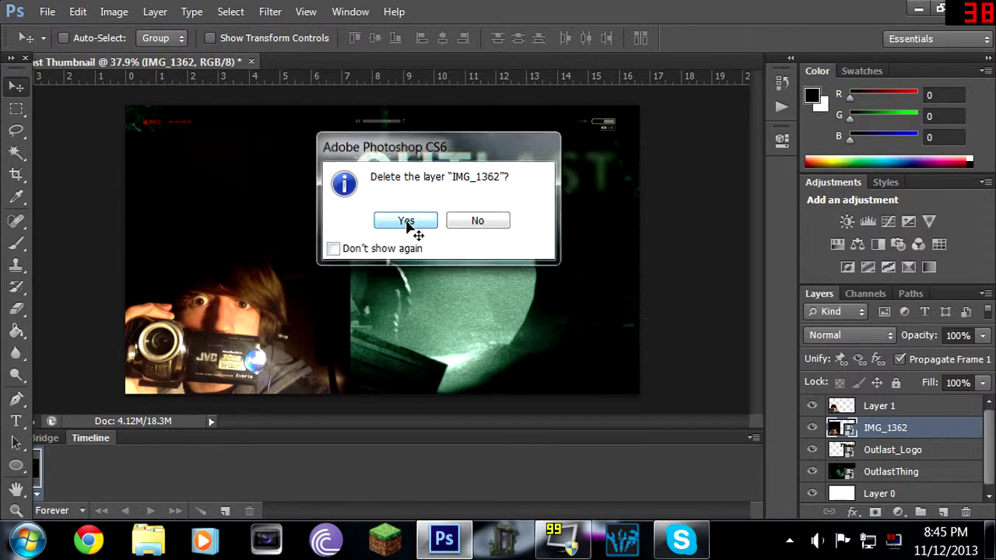
click(408, 224)
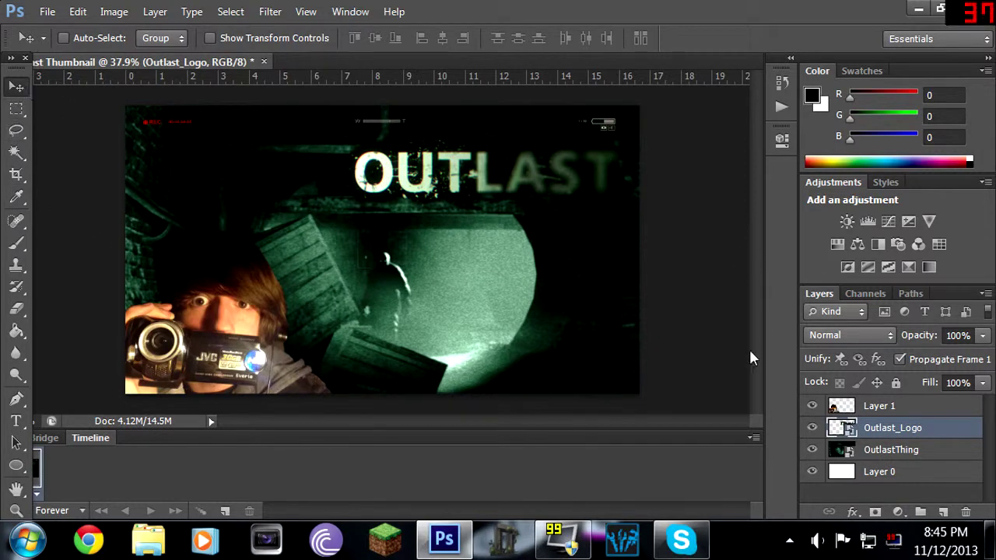
Reposition the Outlast logo slightly further left and up in the upper part of the canvas
drag(249, 317, 248, 321)
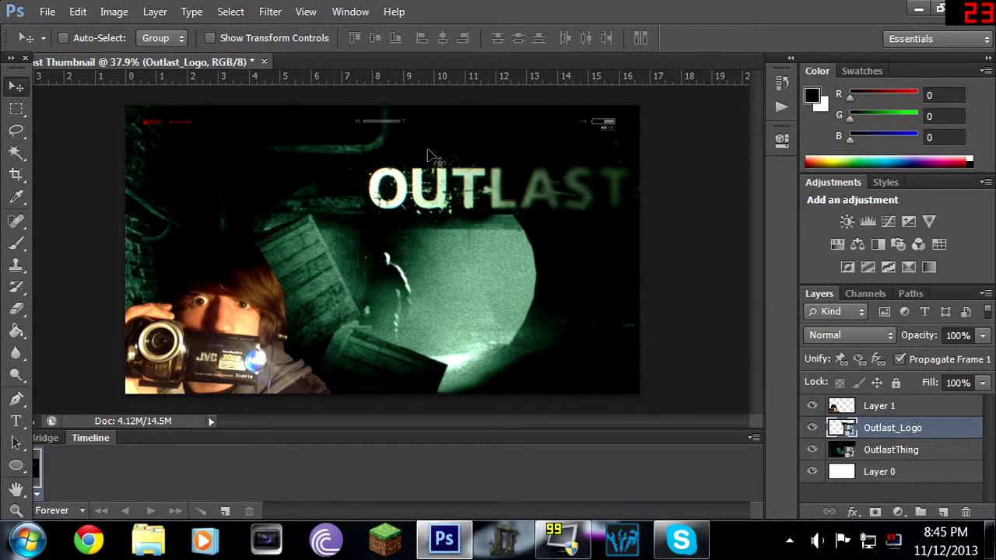
mouse_move(435, 185)
mouse_down()
mouse_move(433, 147)
mouse_move(438, 176)
mouse_up()
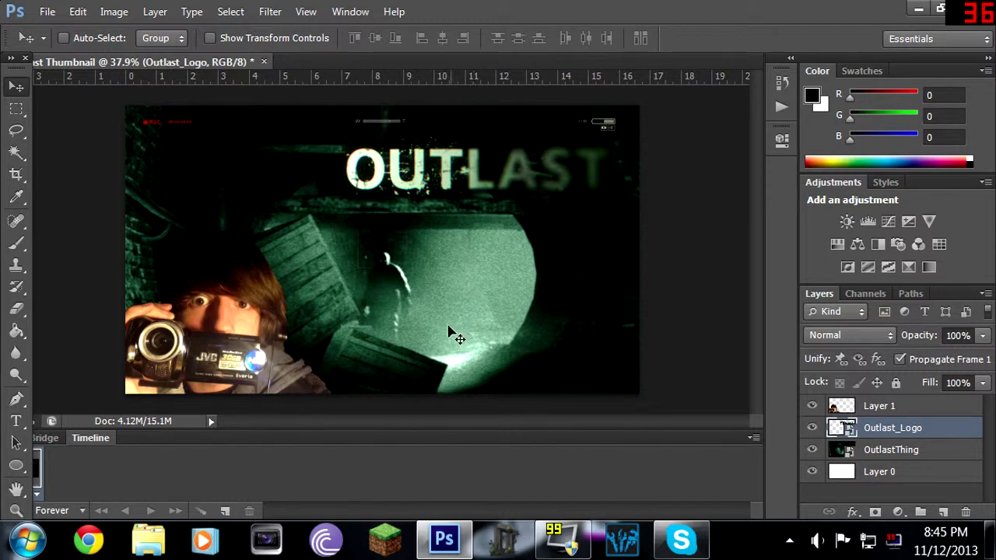
Add title text below the Outlast logo in True Lies at 60 pt, consisting of the person's first name followed by "Plays"
click(16, 420)
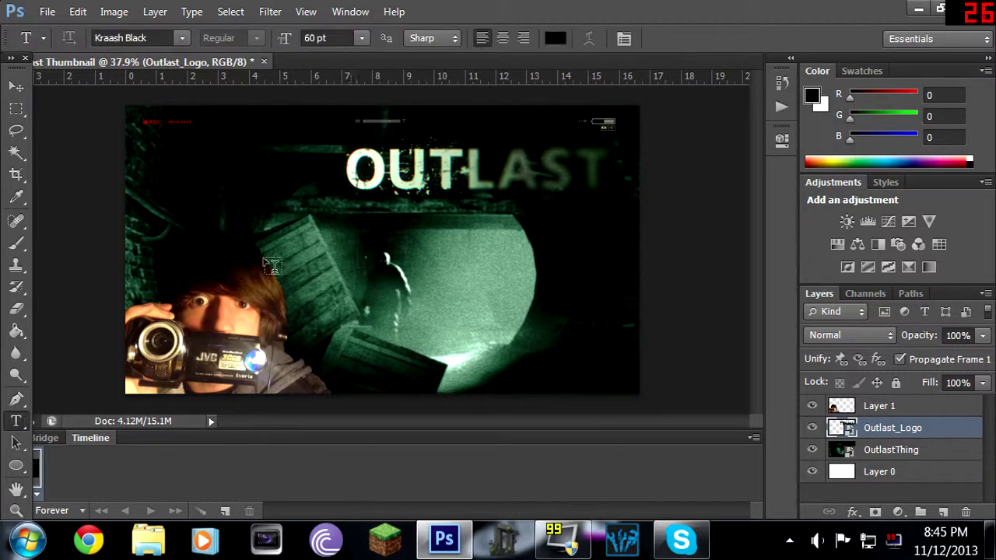
click(182, 38)
drag(340, 194, 338, 288)
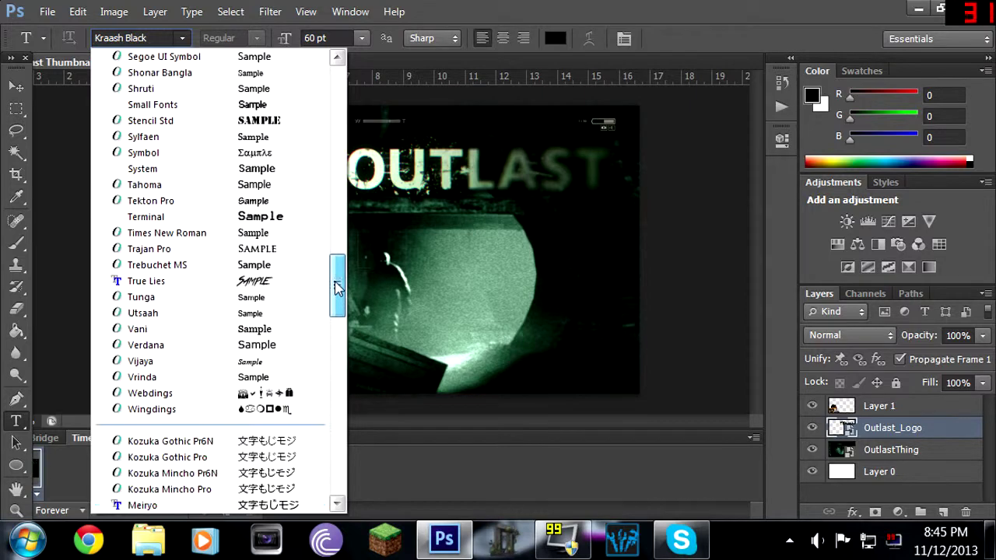
click(206, 281)
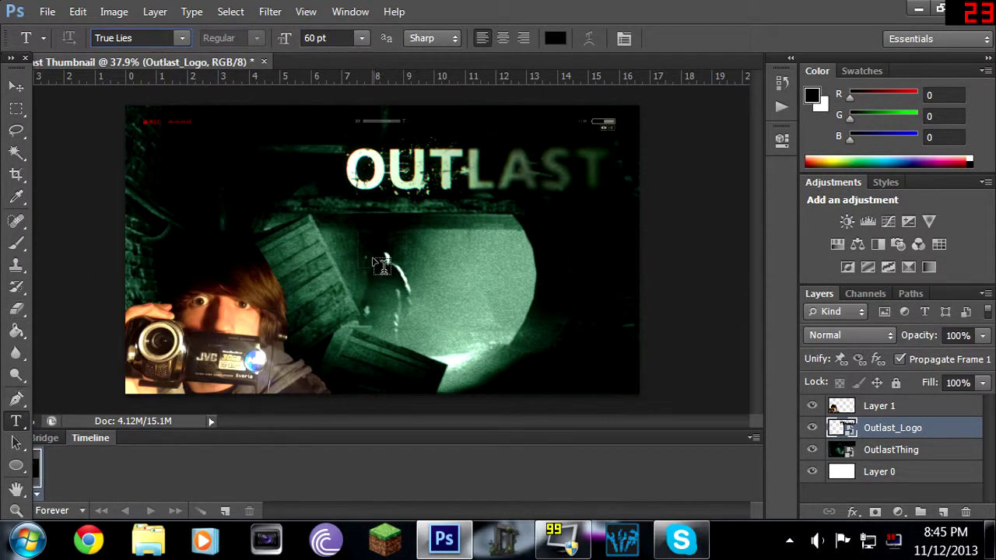
click(361, 37)
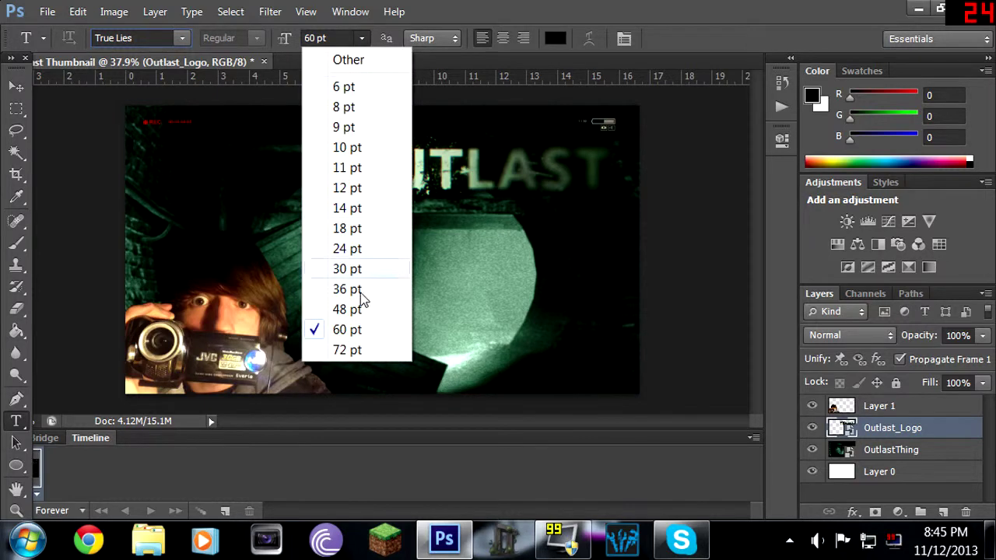
click(347, 330)
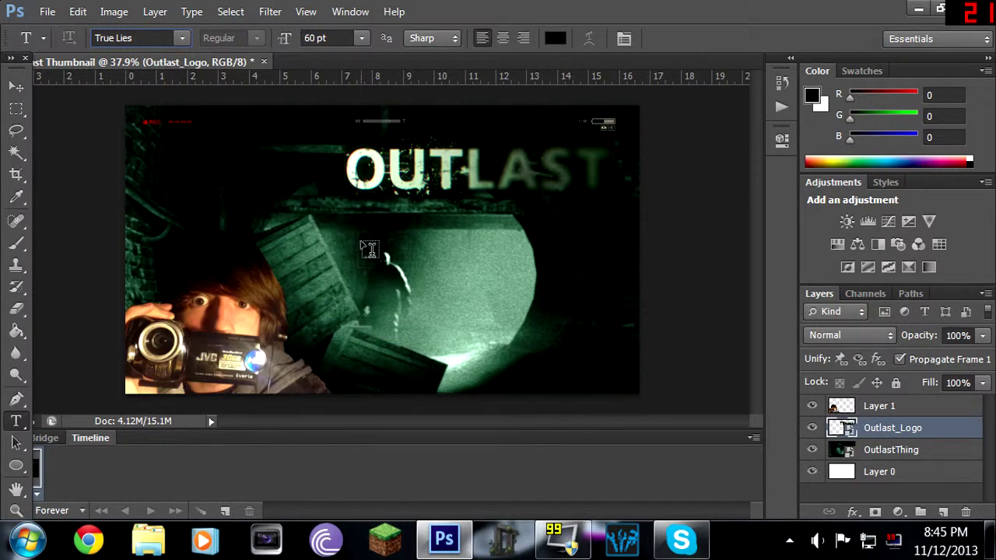
click(361, 241)
text(Part)
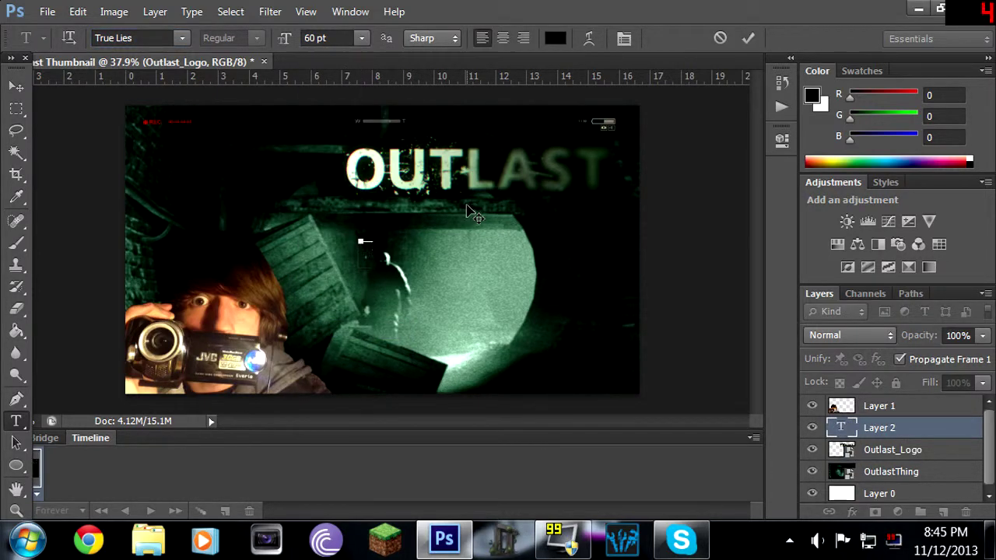
text( Pla)
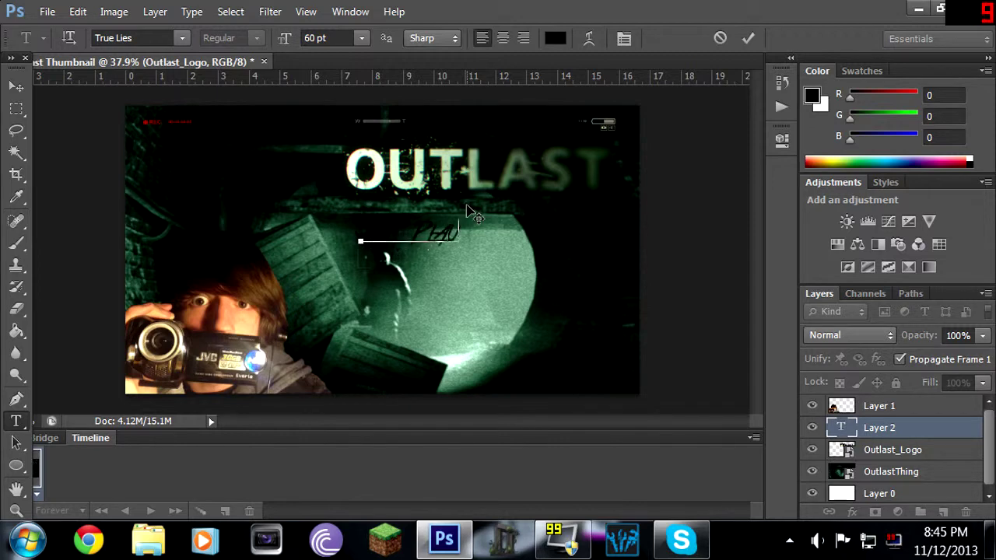
text(ys)
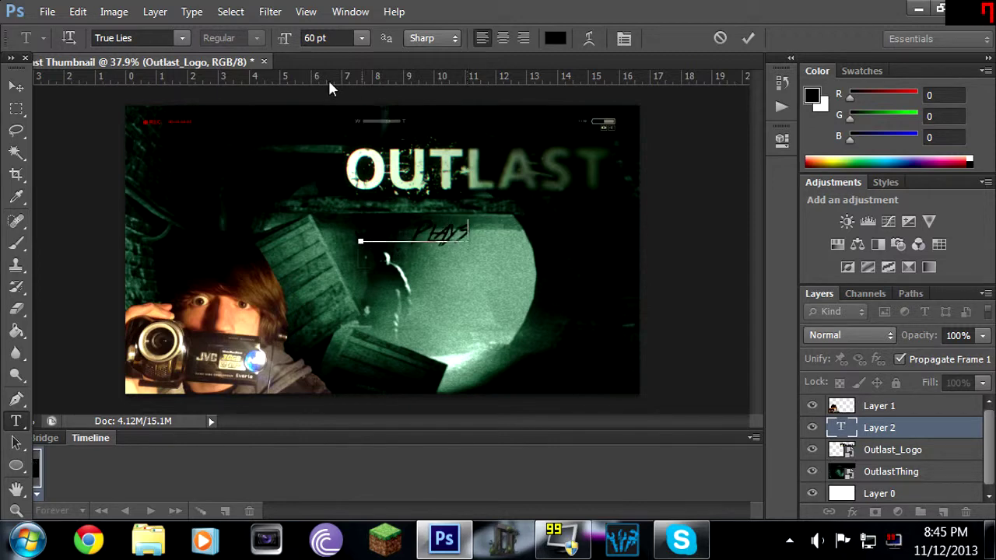
Set the whole title text to 72 pt and move it to the canvas's upper-left area, beside the Outlast logo
click(362, 38)
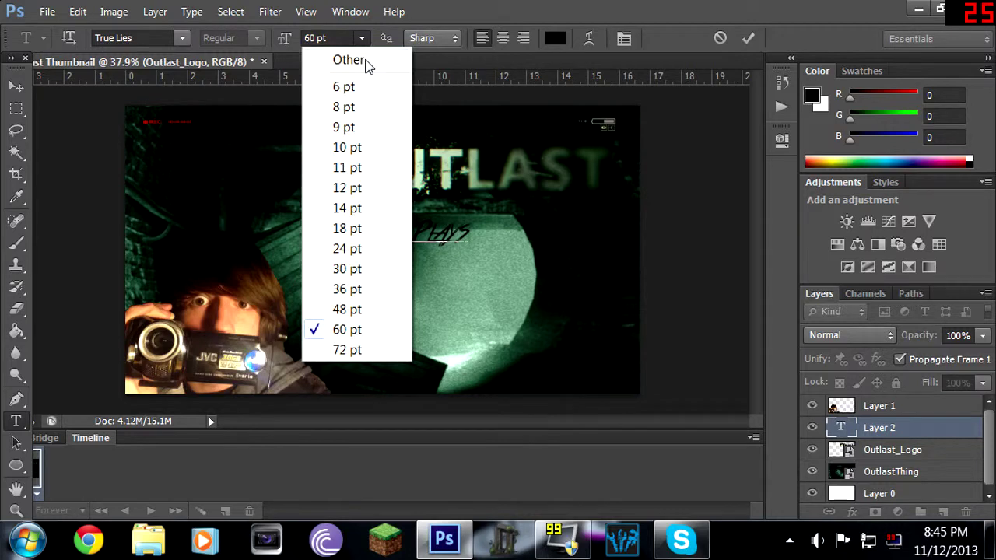
click(347, 349)
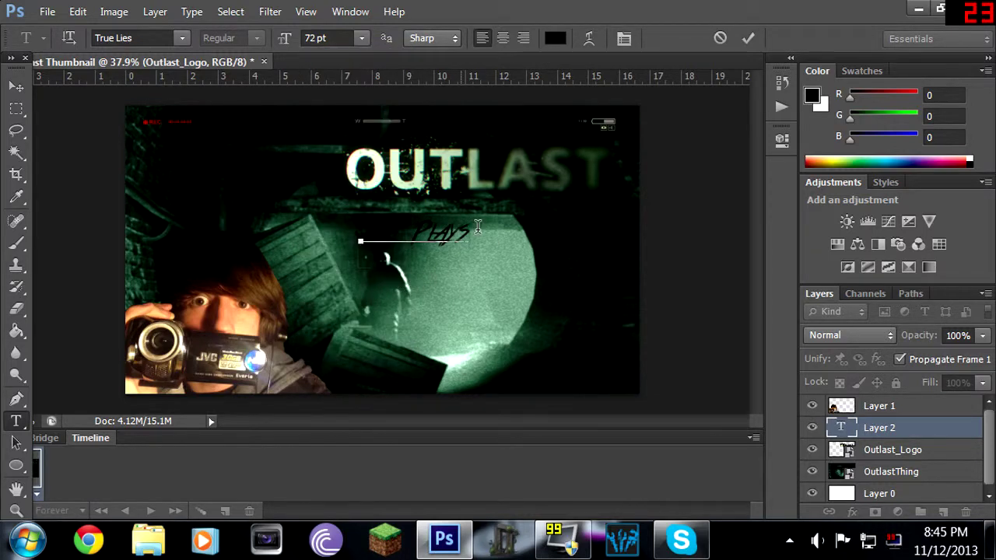
drag(470, 232, 250, 215)
click(362, 39)
click(357, 350)
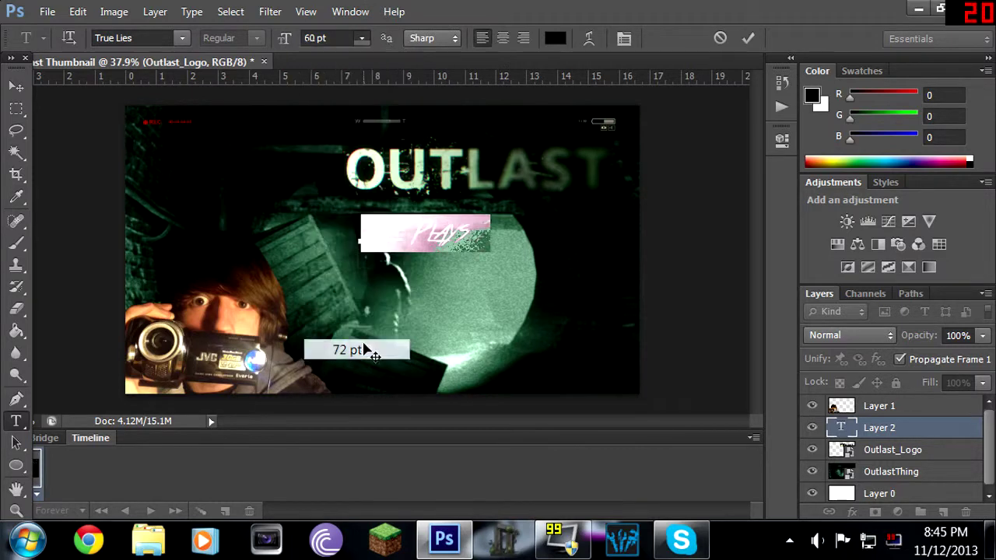
click(362, 37)
click(39, 62)
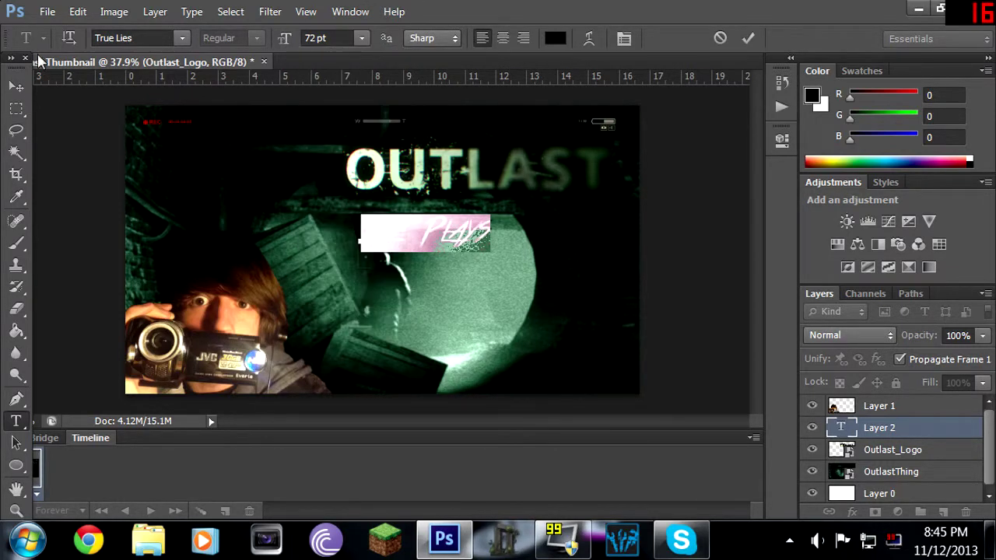
click(22, 82)
drag(354, 218, 249, 163)
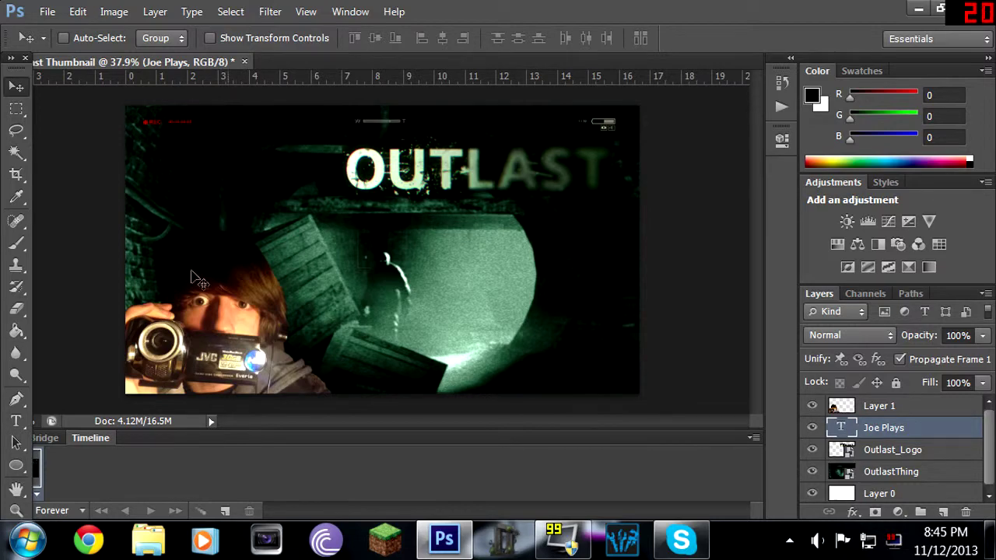
Add a linear Gradient Overlay to the title text and set the gradient's starting color stop to white, #ffffff
double_click(943, 432)
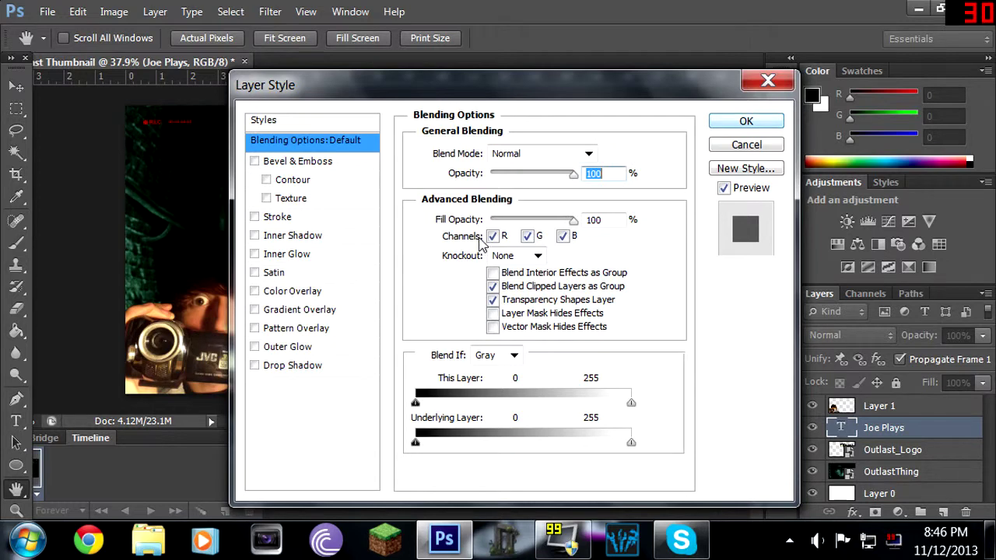
click(311, 311)
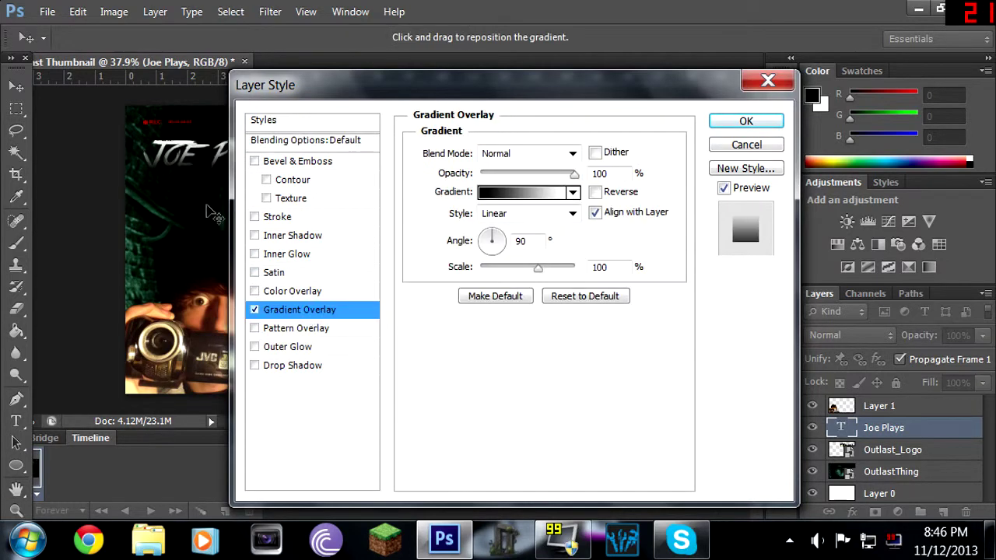
click(521, 194)
double_click(336, 335)
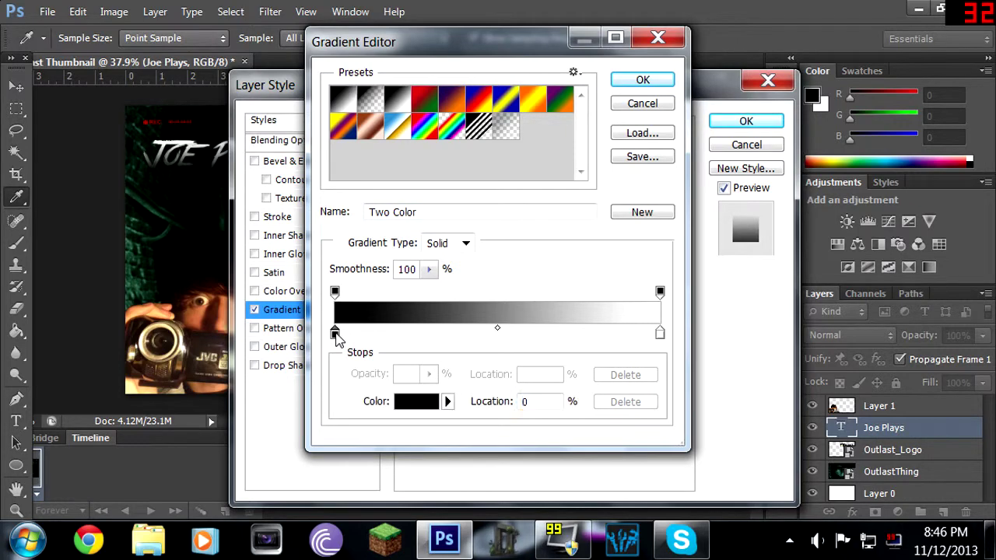
click(273, 124)
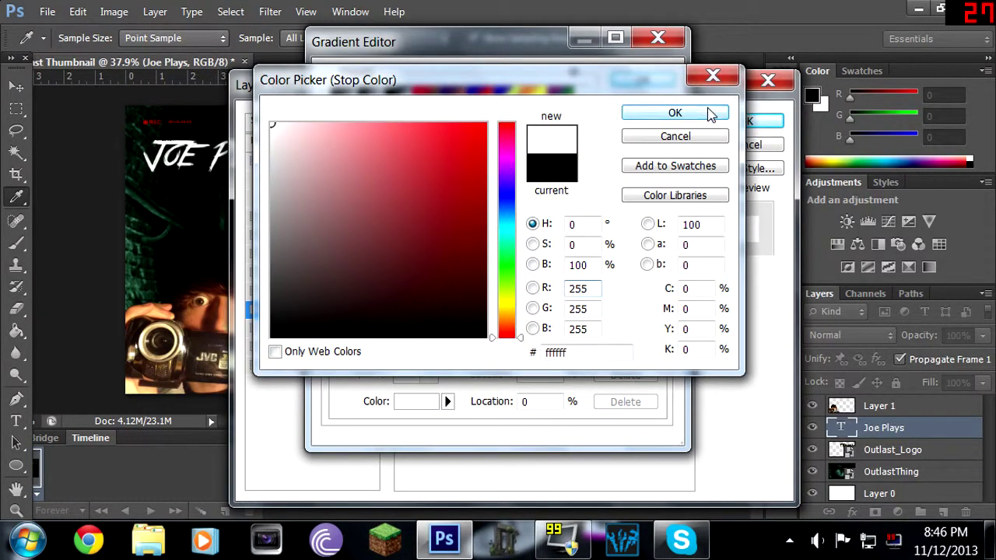
click(711, 112)
Set the gradient's end color stop at location 100% to a very dark green, #061602
double_click(659, 335)
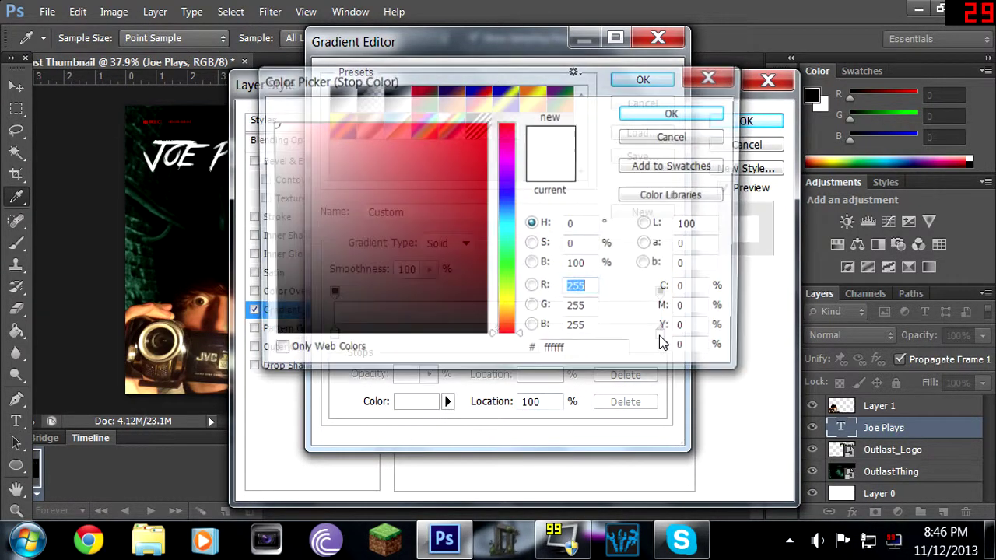
click(506, 272)
drag(456, 282, 466, 319)
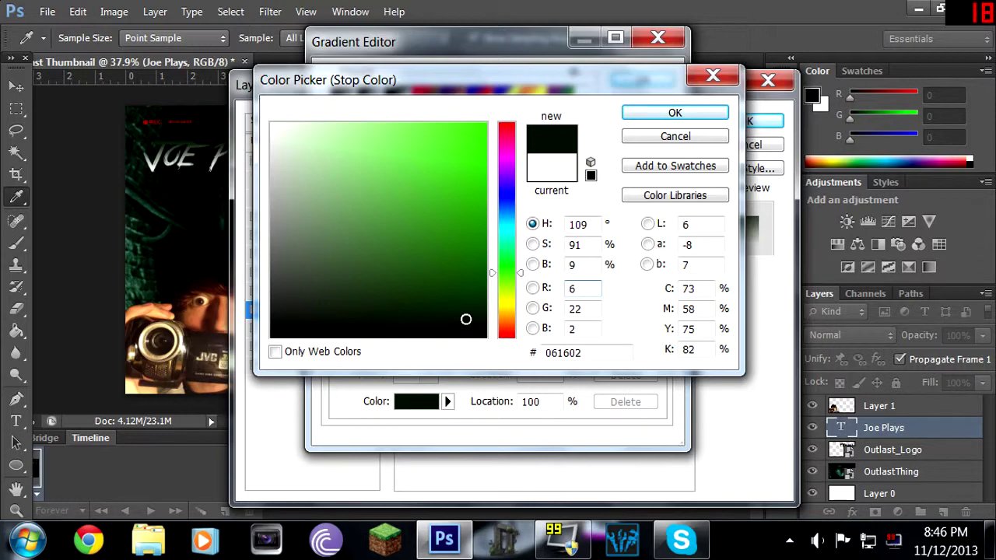
click(674, 115)
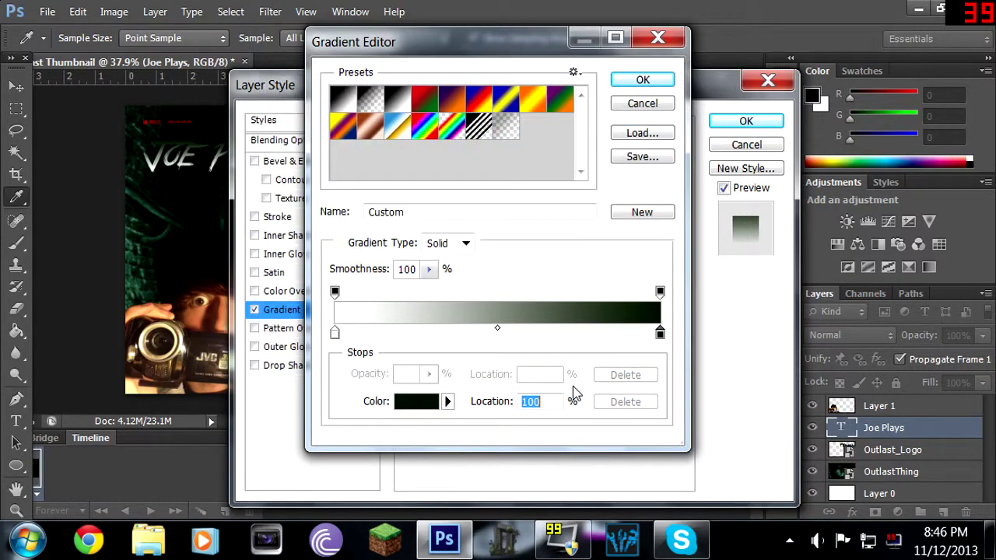
Set the gradient's starting color stop to gray #919191 and apply the overlay to the title text
double_click(334, 336)
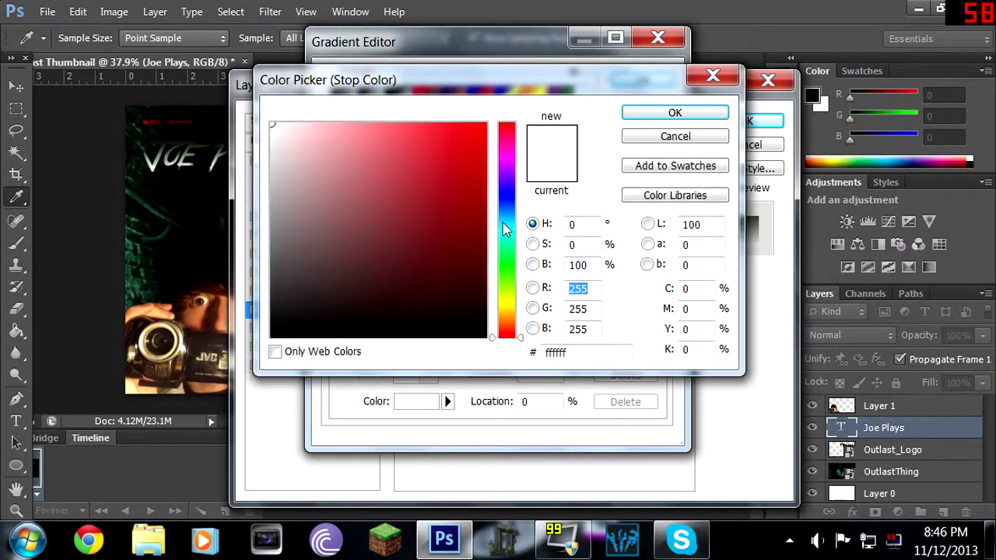
drag(284, 161, 272, 216)
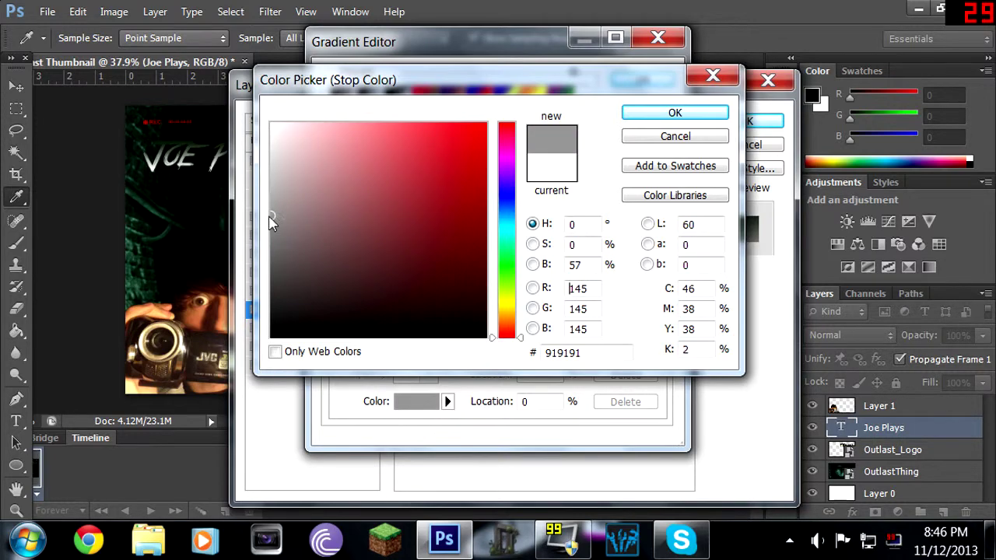
click(708, 109)
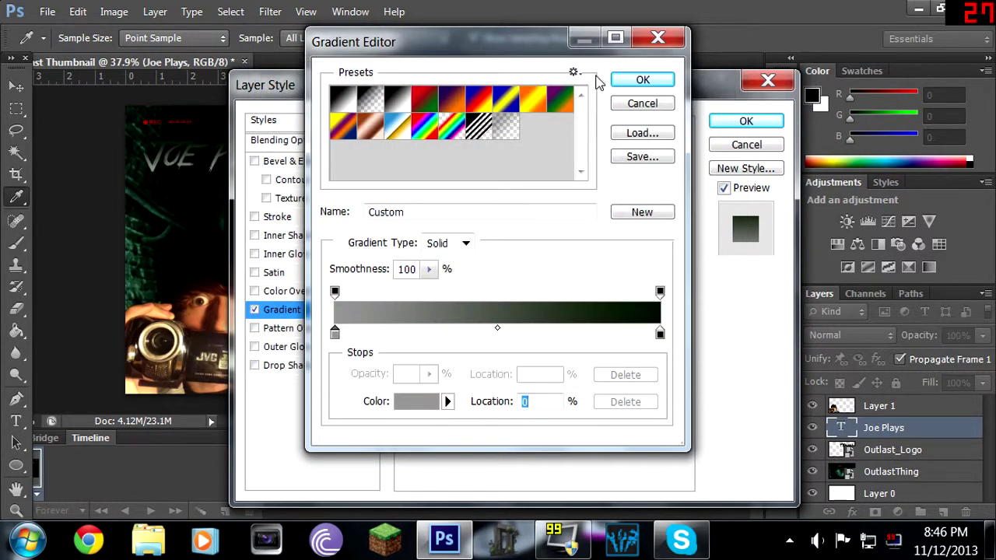
click(630, 81)
click(735, 124)
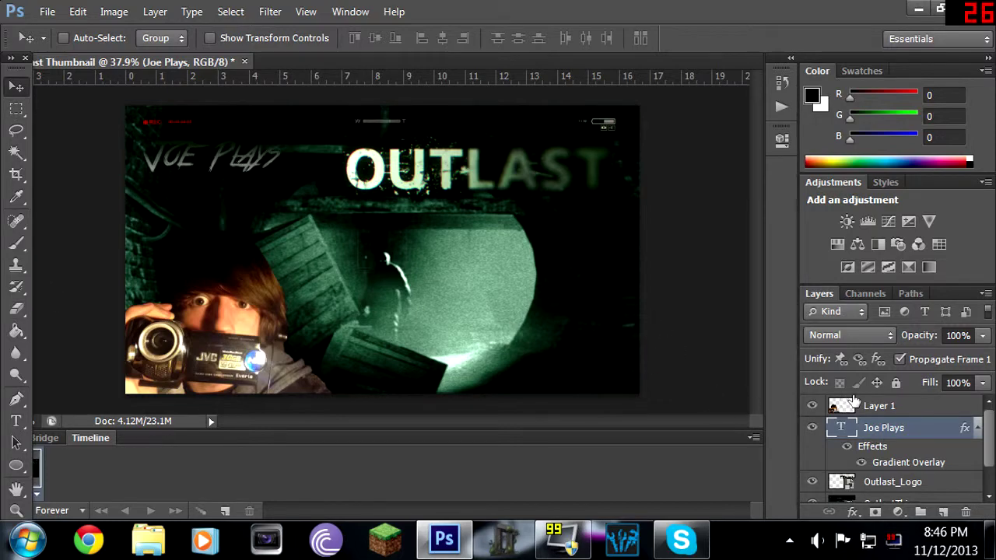
Add a 5 px black outside Stroke at 100% opacity to the title text layer
double_click(876, 428)
double_click(949, 428)
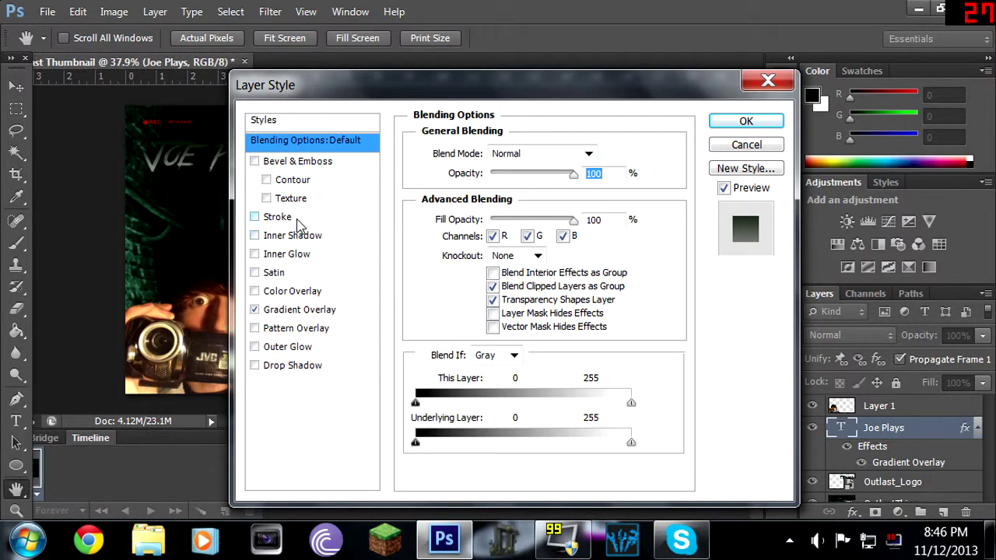
click(277, 217)
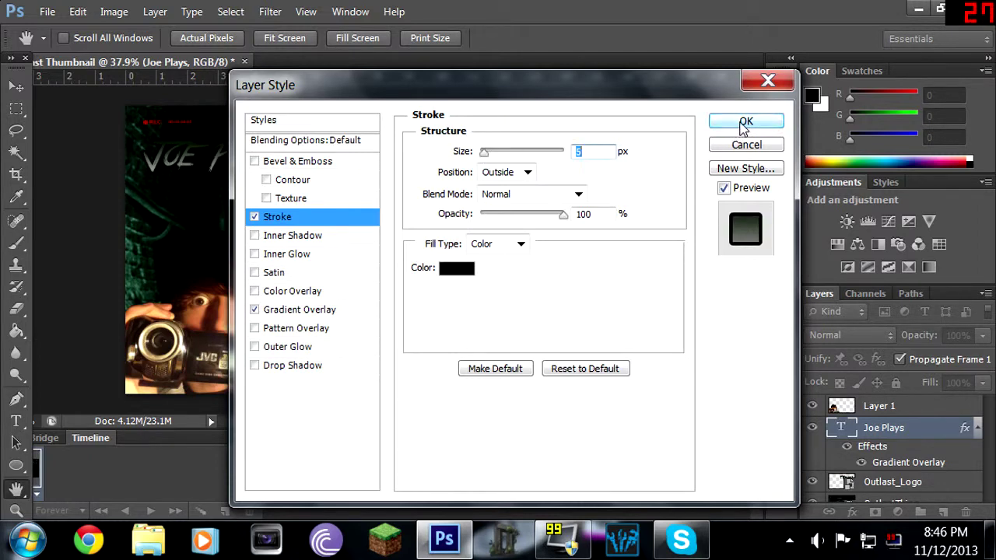
click(745, 121)
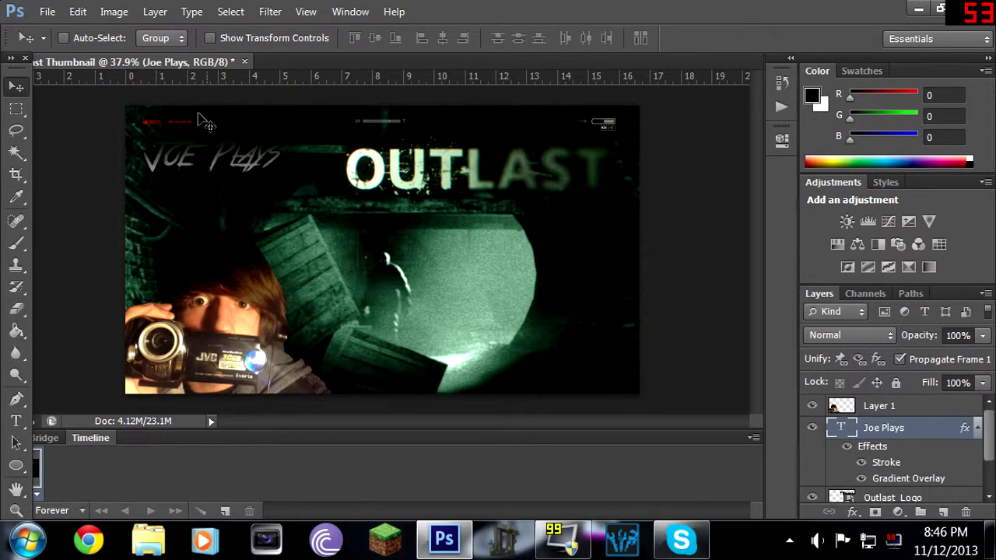
Show the transform controls and enlarge the title text to about 117.72 pt, filling the space beside the Outlast logo
click(211, 38)
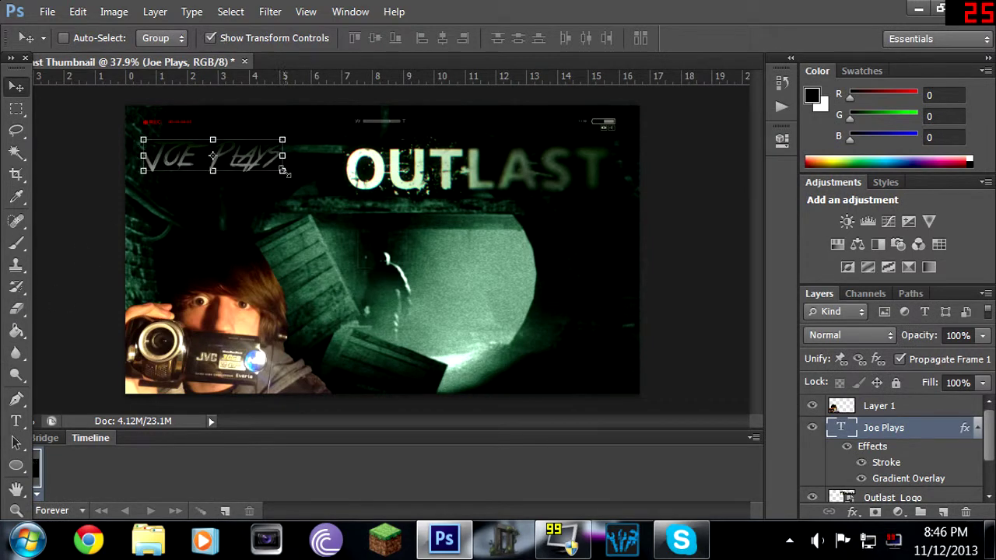
drag(282, 171, 318, 199)
click(16, 86)
click(449, 225)
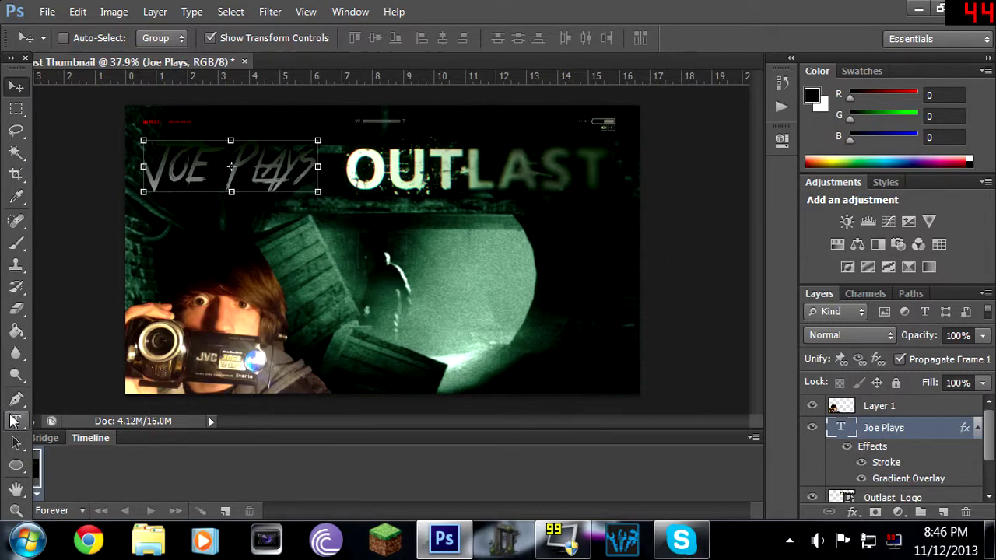
Try the Kraash Black font on the title text and undo the font change
click(15, 424)
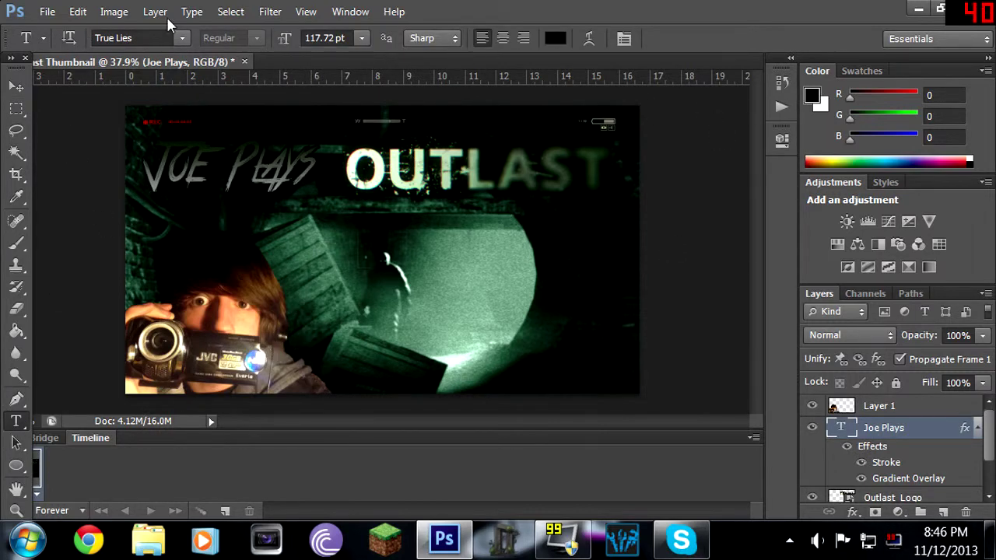
click(182, 38)
drag(339, 342, 342, 190)
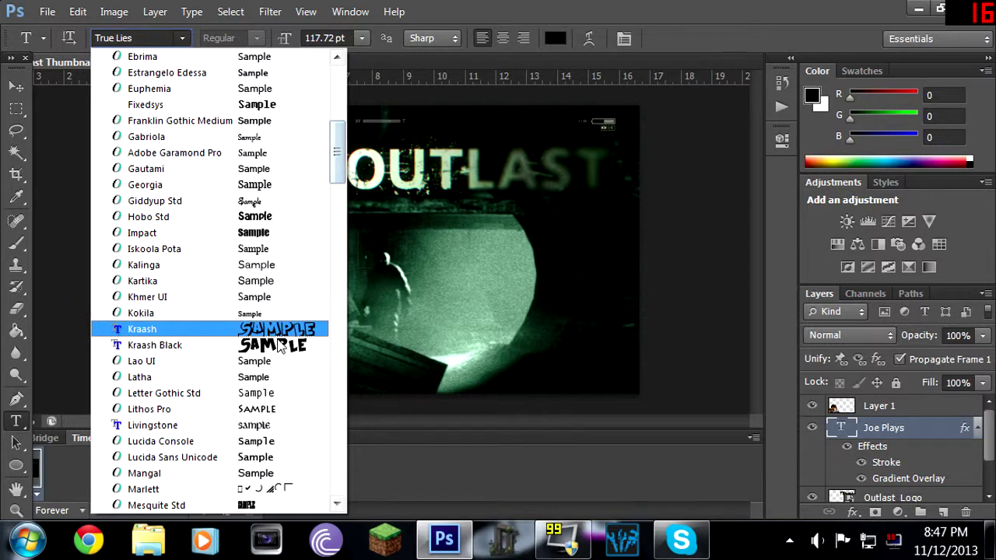
click(156, 344)
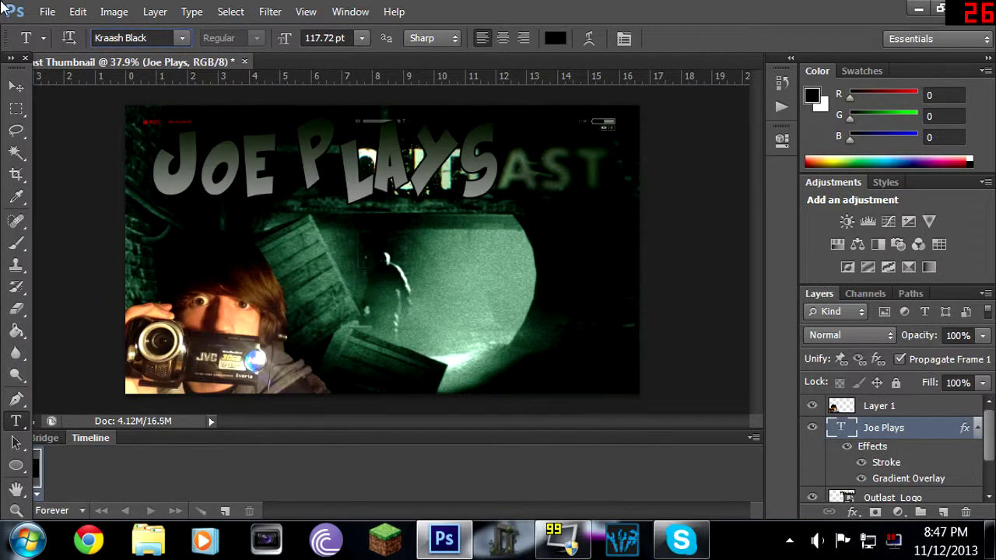
click(78, 11)
click(127, 30)
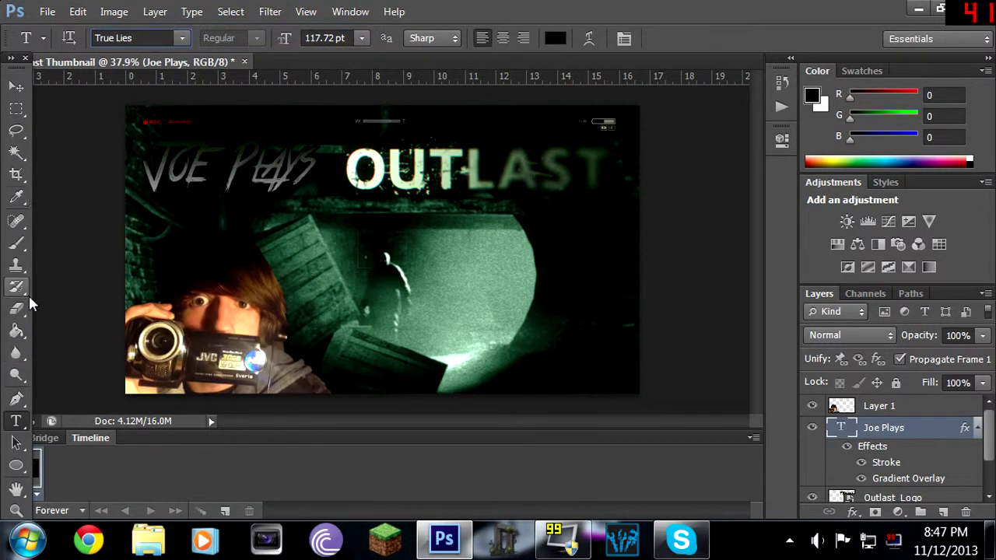
Add a new text layer reading "#6" in the Kraash Black font at 72 pt, over the middle of the thumbnail
click(363, 300)
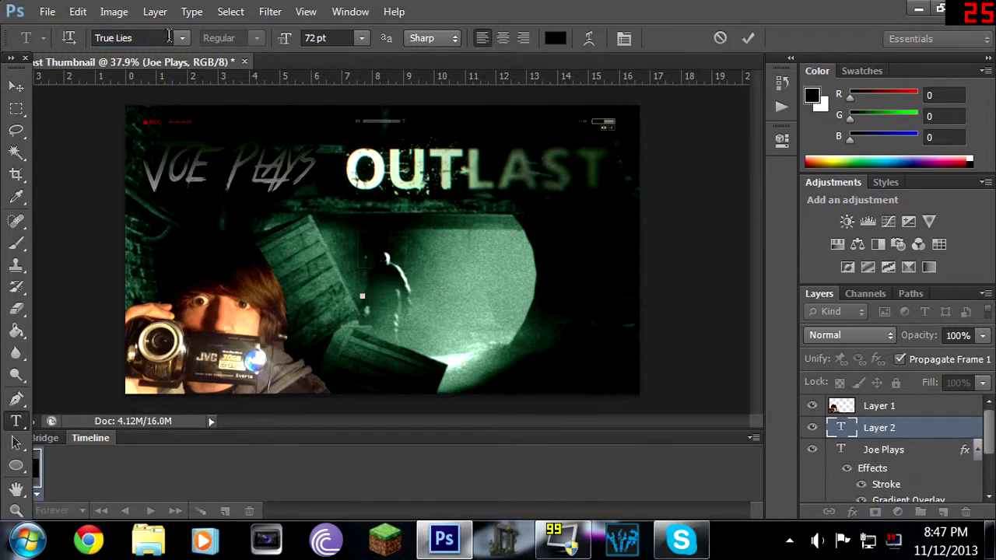
click(182, 38)
drag(334, 326, 335, 165)
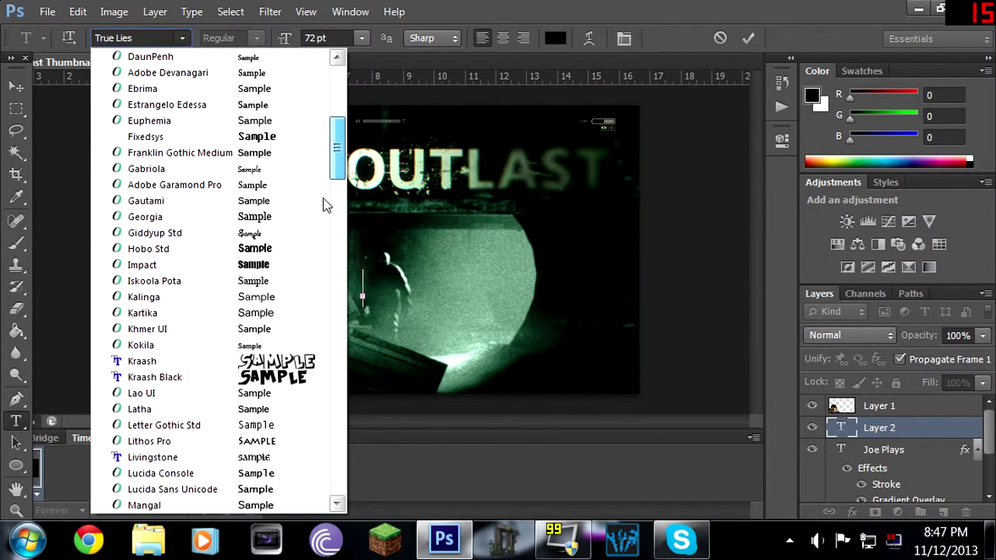
click(269, 375)
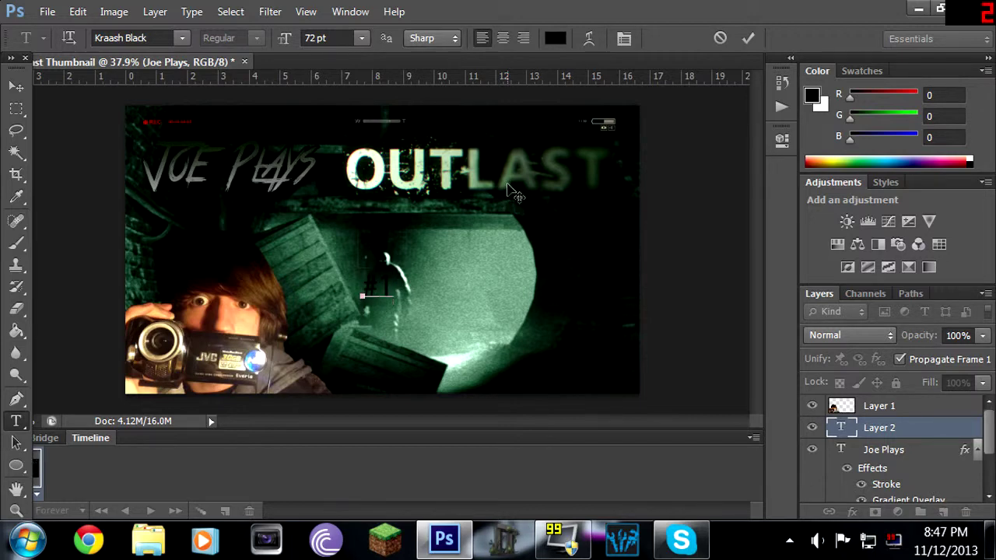
click(182, 38)
drag(343, 237, 354, 126)
scroll(318, 225, down, 4)
click(302, 311)
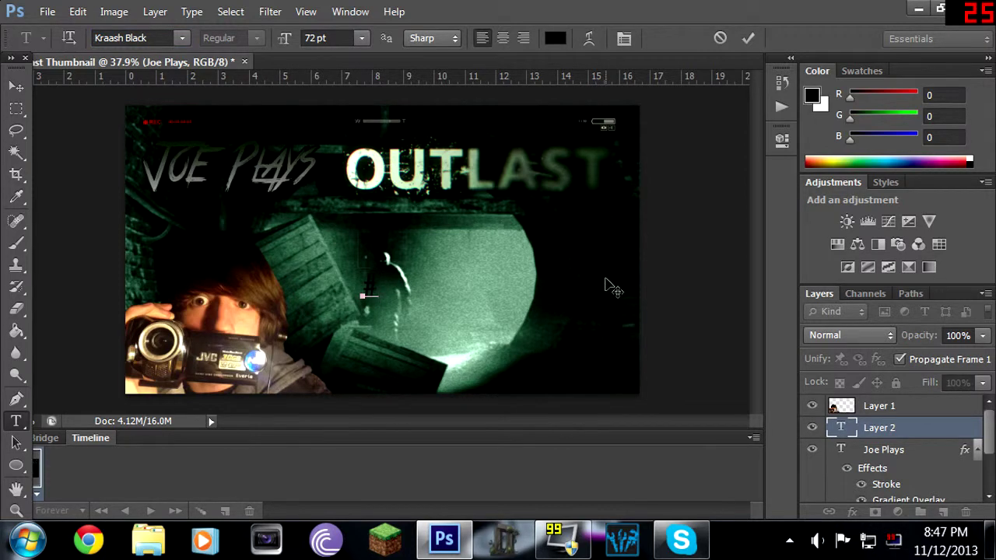
text(5)
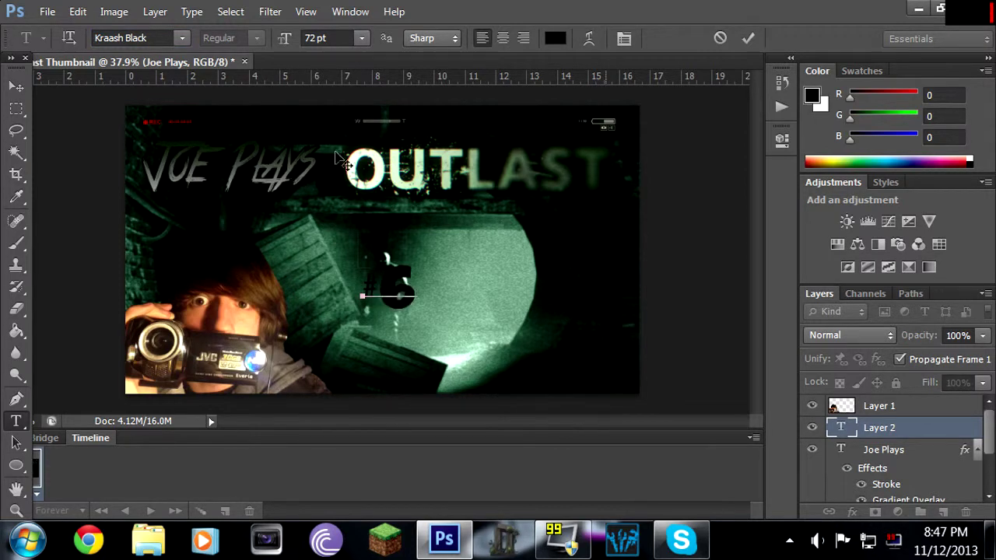
Scale the #6 text to about 215% width and 176% height and place it below the second half of the Outlast logo
click(17, 87)
key(ctrl+t)
drag(424, 324, 487, 361)
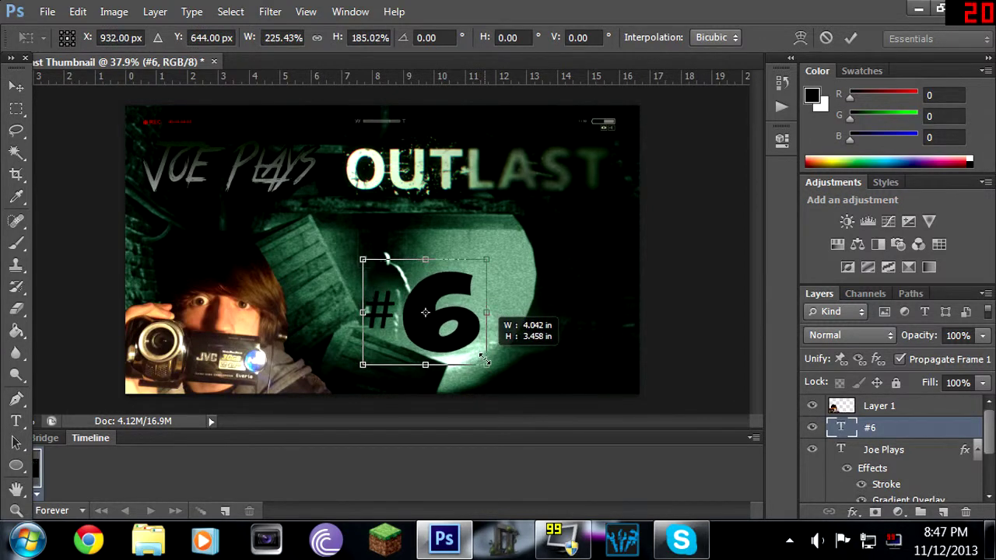
drag(450, 284, 545, 241)
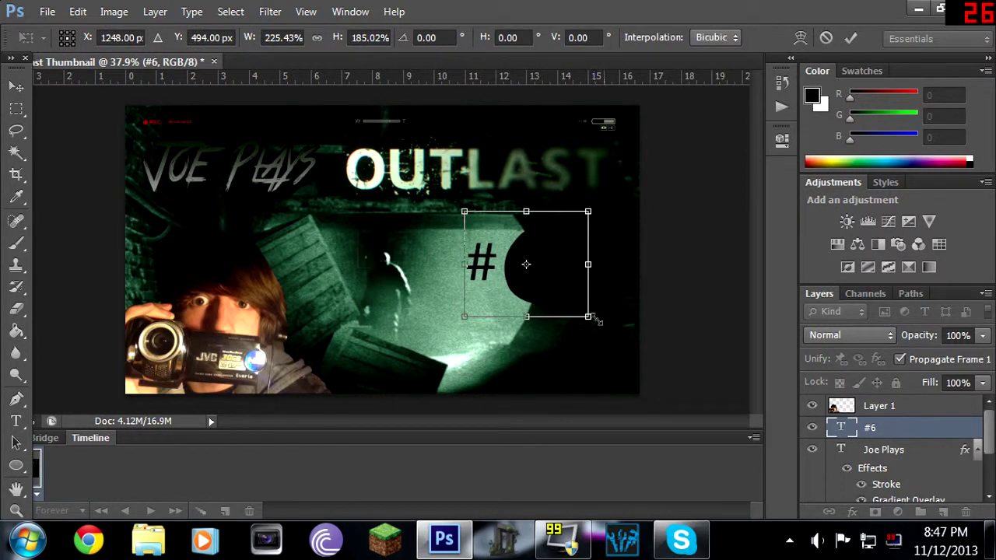
drag(591, 319, 584, 313)
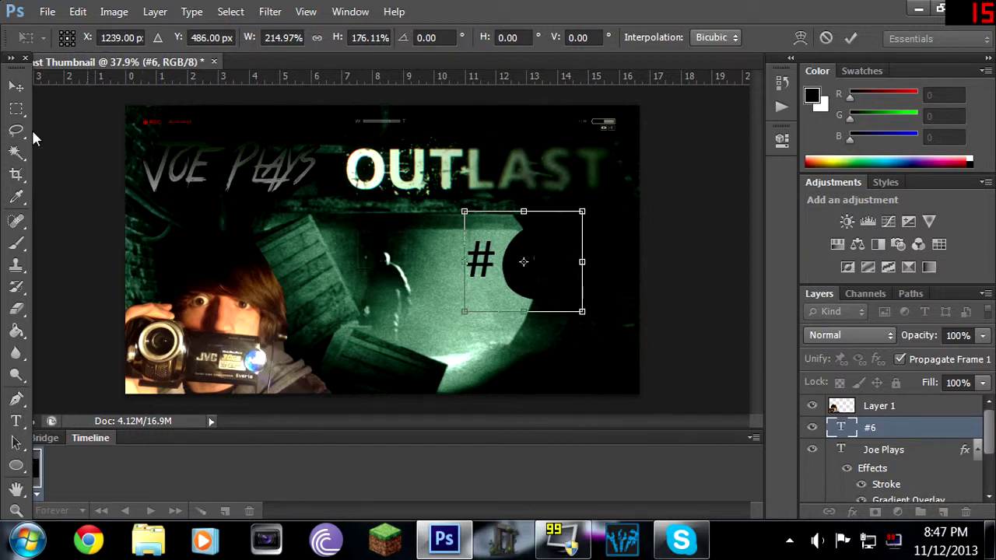
click(29, 83)
click(449, 218)
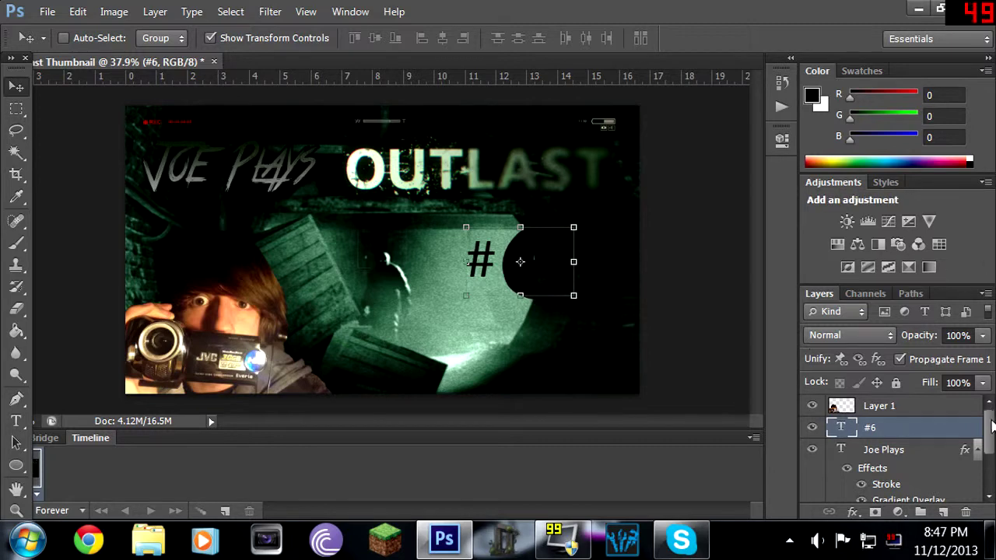
Copy the Stroke and Gradient Overlay effects from the title text layer to the #6 layer
scroll(992, 424, down, 1)
drag(993, 436, 994, 437)
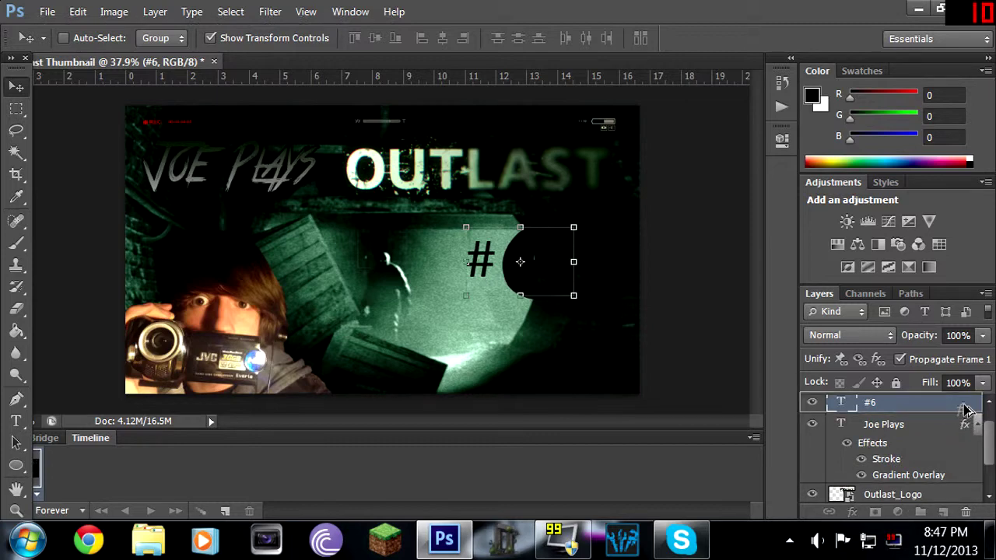
drag(964, 404, 965, 404)
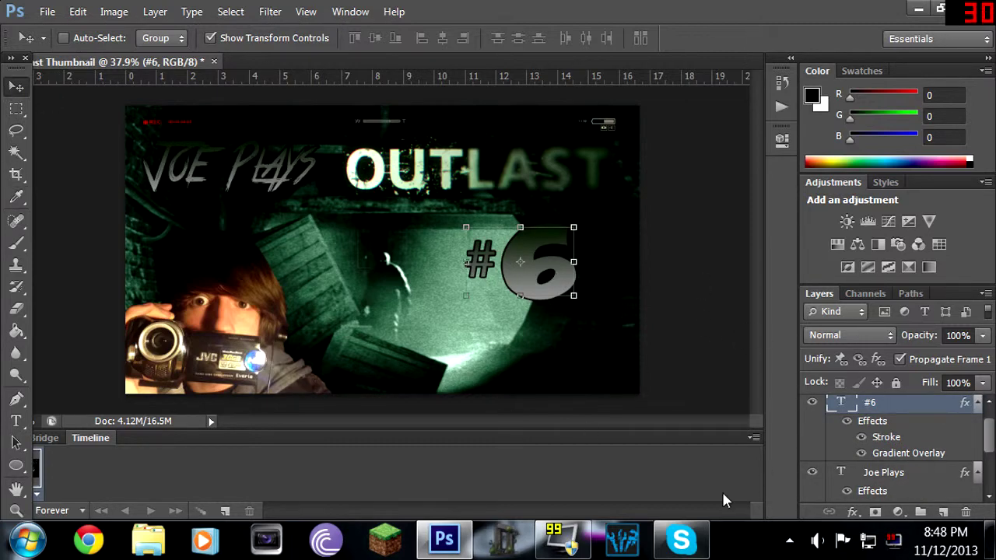
Set the stroke color of the #6 text to white #ffffff
double_click(883, 443)
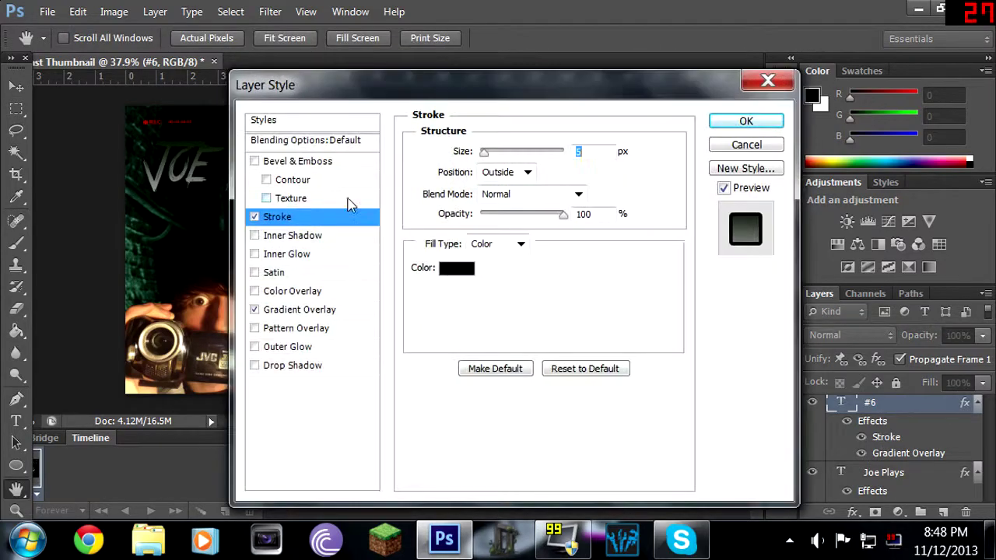
click(456, 268)
click(273, 124)
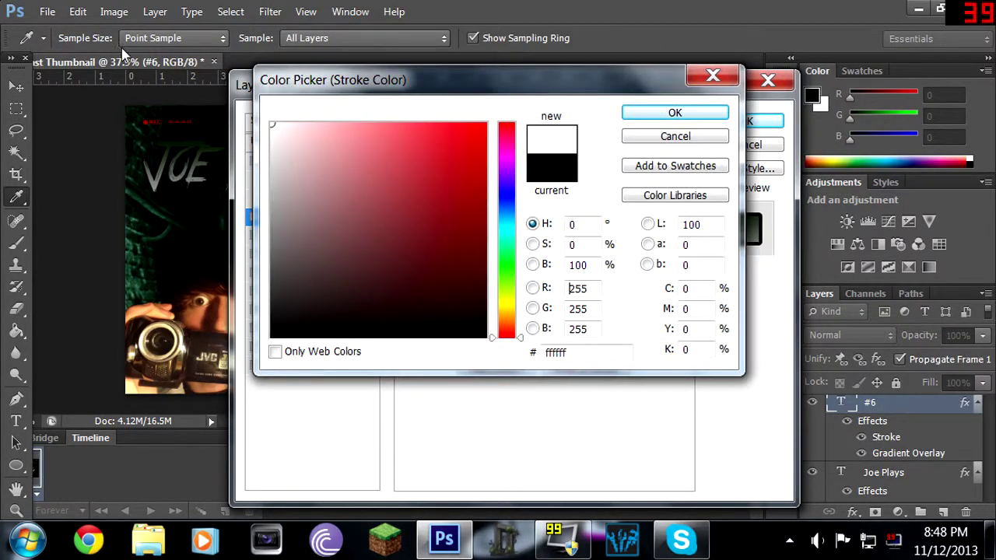
click(700, 115)
click(743, 122)
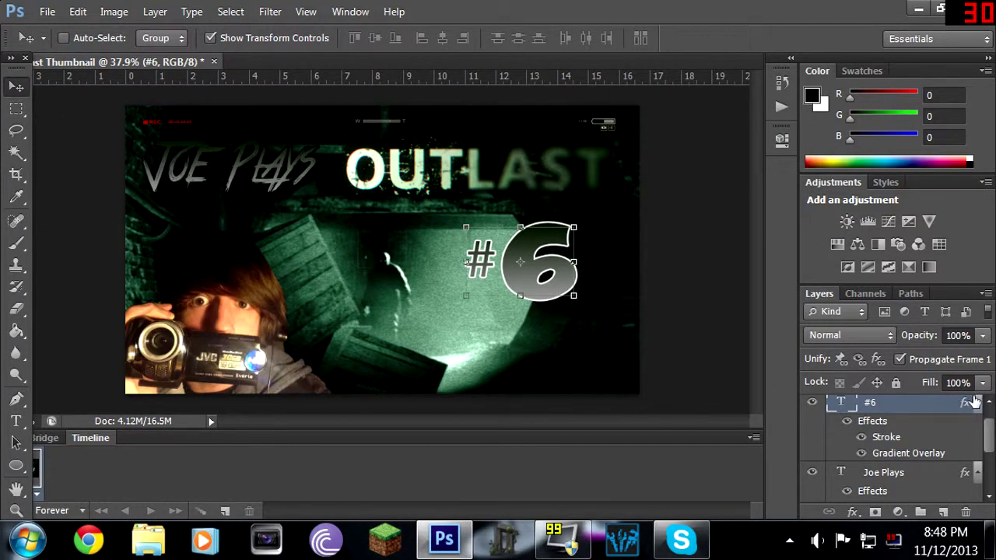
Try copying the #6 layer's effects to the title text layer and undo the copy
scroll(993, 455, up, 1)
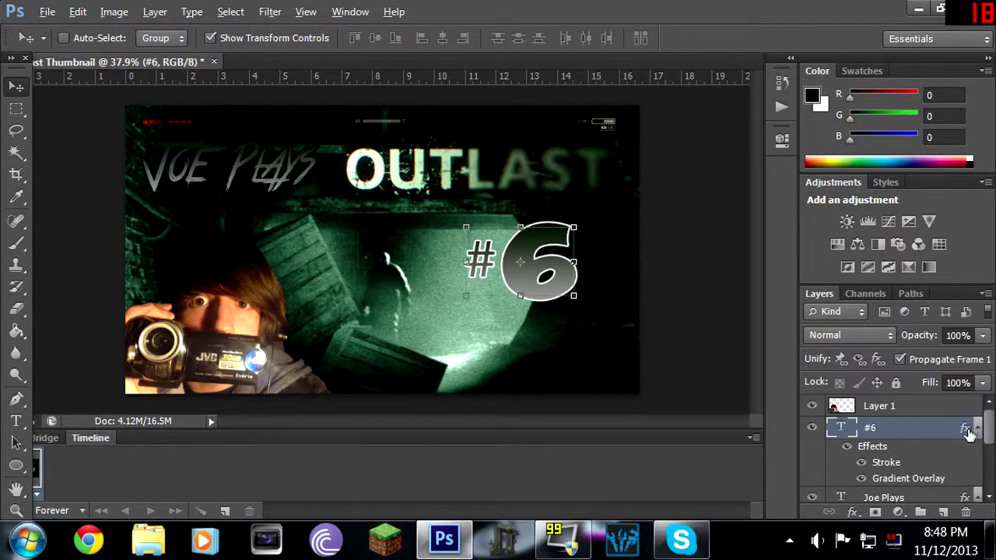
drag(965, 427, 965, 497)
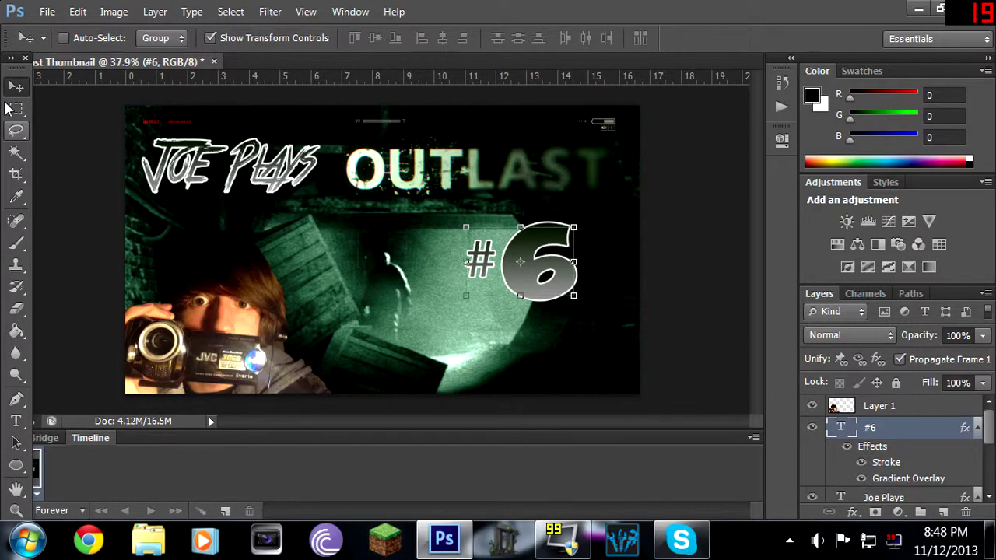
key(ctrl+z)
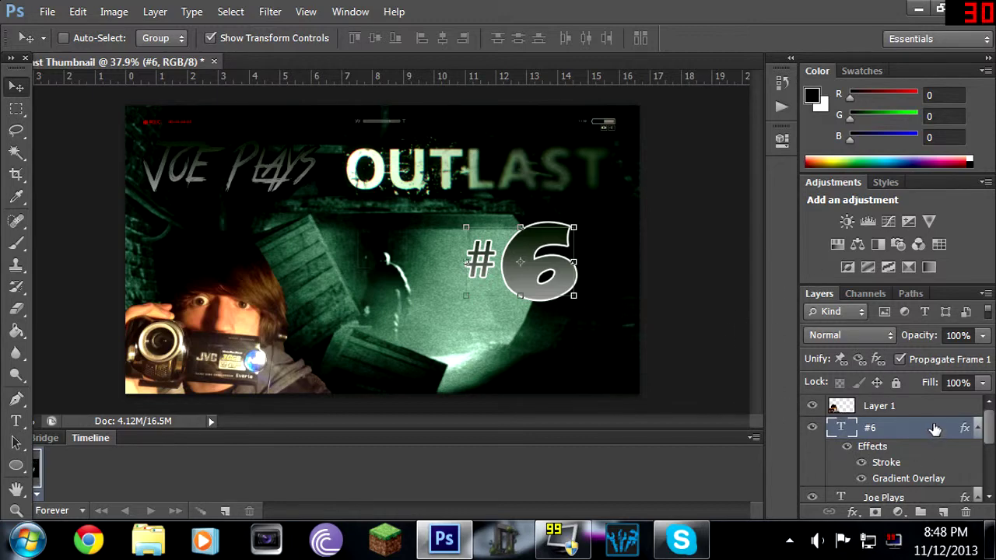
Enlarge the #6 text to about 105.68% width and 118.35% height and shift it slightly down and left
drag(573, 296, 552, 327)
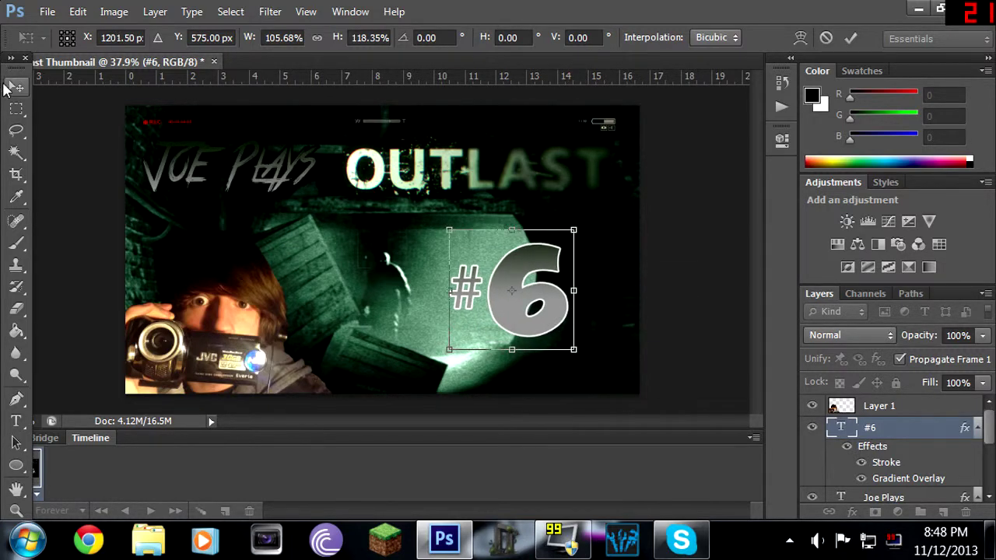
click(7, 88)
click(386, 221)
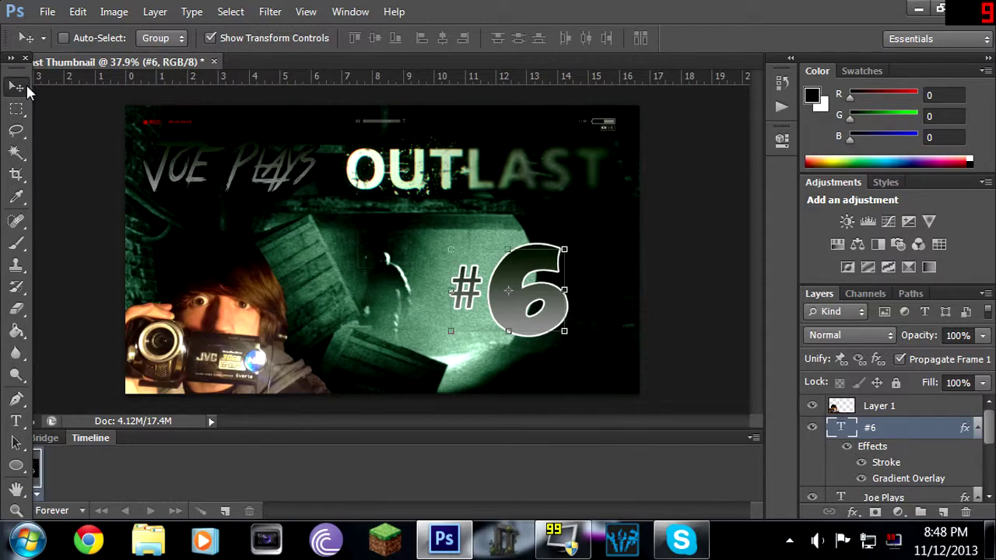
Open Save for Web for the thumbnail and choose JPEG as the export format
key(ctrl+alt+shift+s)
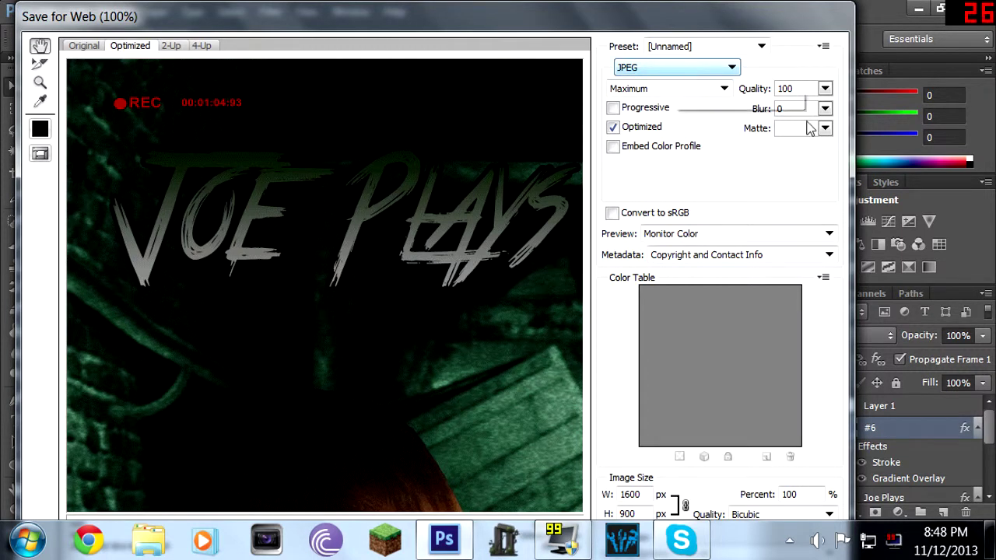
click(733, 71)
click(733, 83)
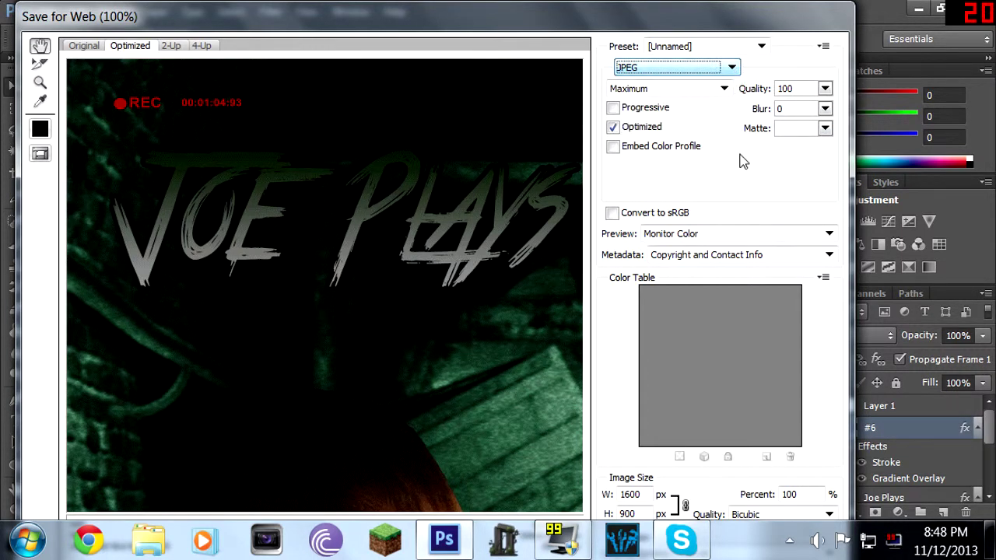
drag(784, 8, 786, 8)
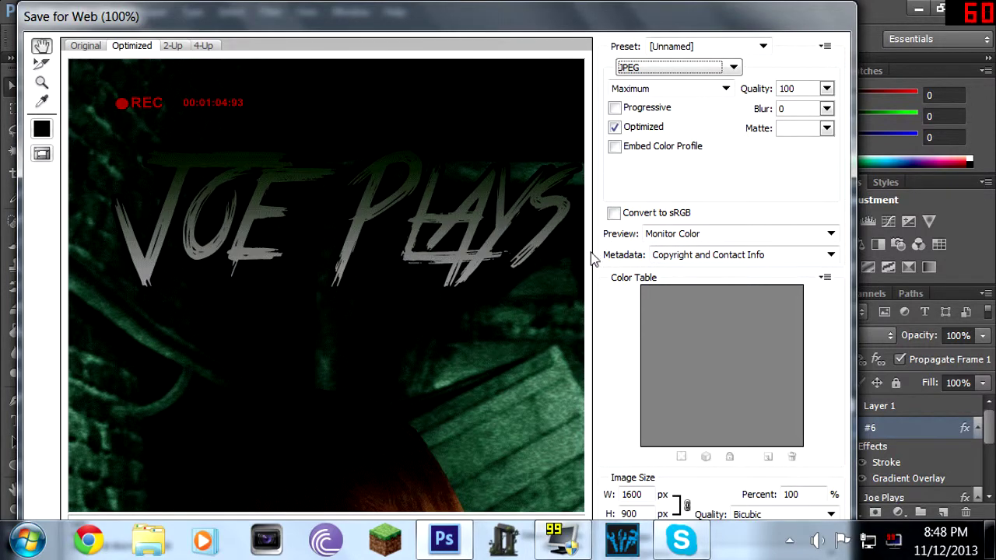
click(686, 178)
Save the optimized image in the Thumbnails folder under the file name "Outlast 6"
key(Return)
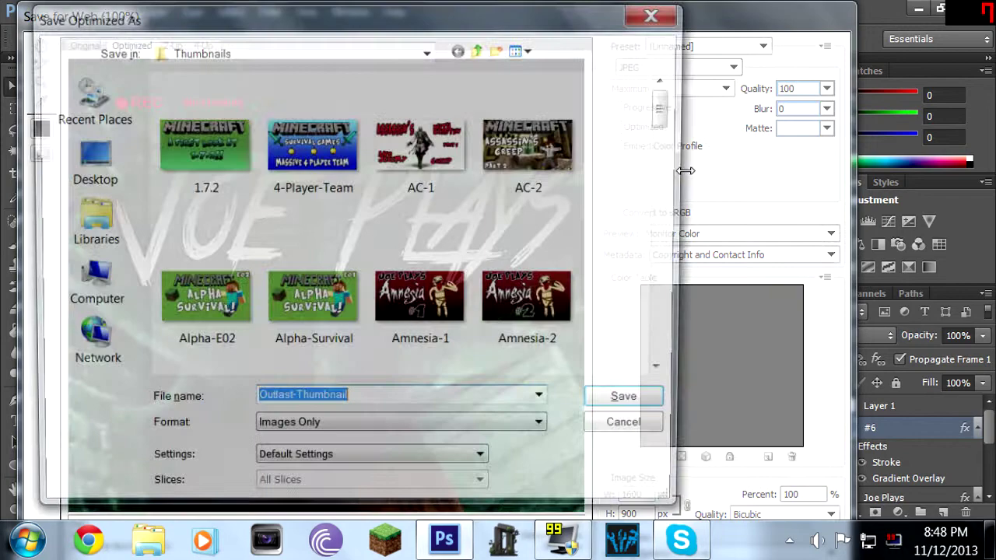
mouse_move(674, 123)
mouse_down()
mouse_move(672, 139)
mouse_move(673, 121)
mouse_up()
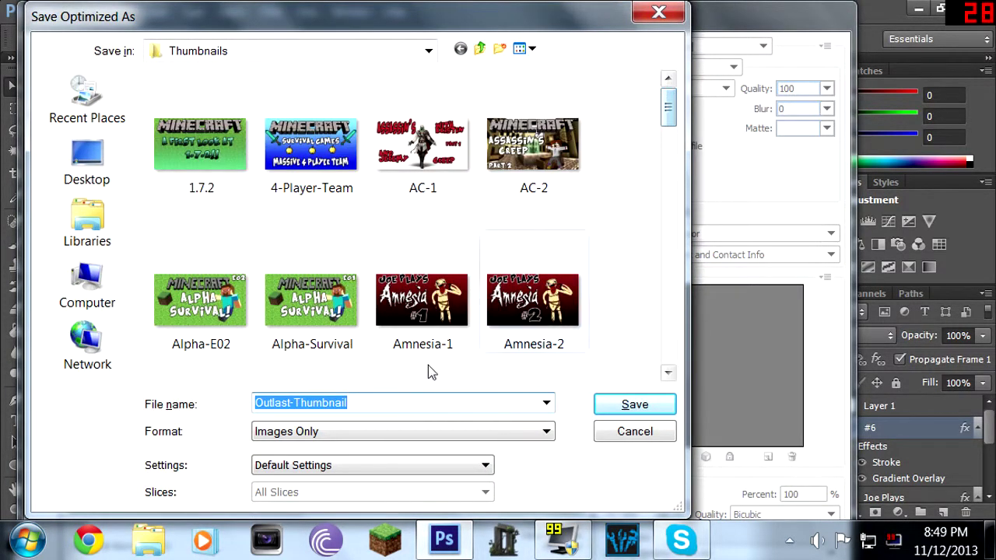
text(Outlast 6)
key(Return)
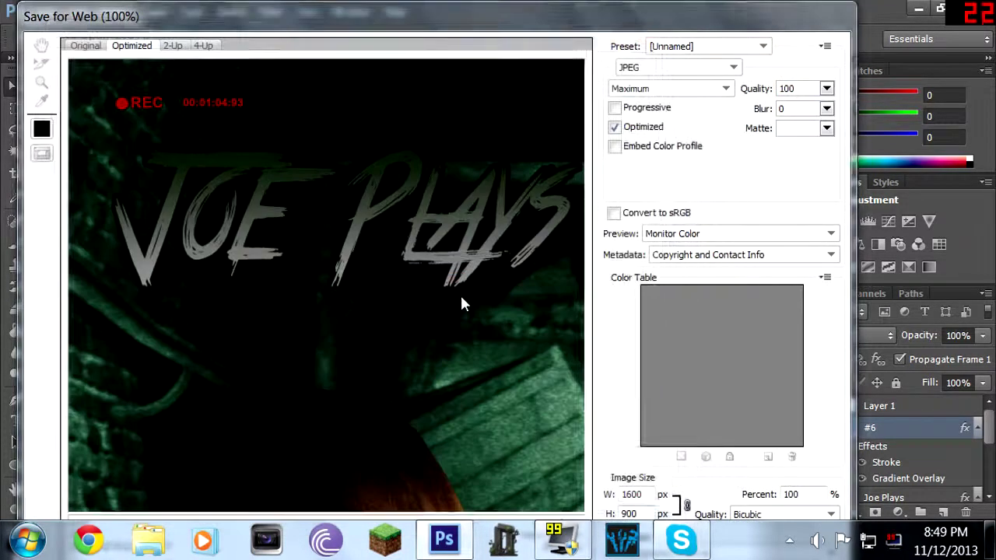